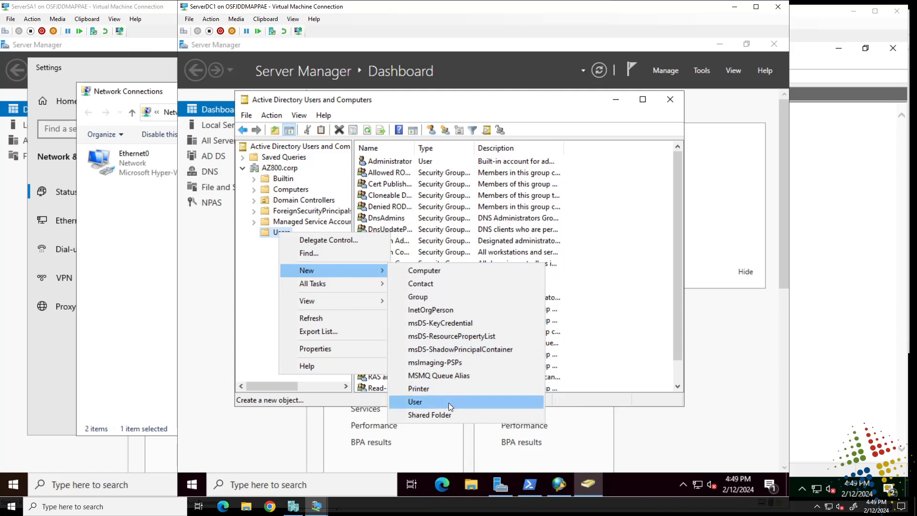
Step: Start a new user in AZ800.corp/Users named VPNTest1 with logon name VPNTest1
left_click(448, 403)
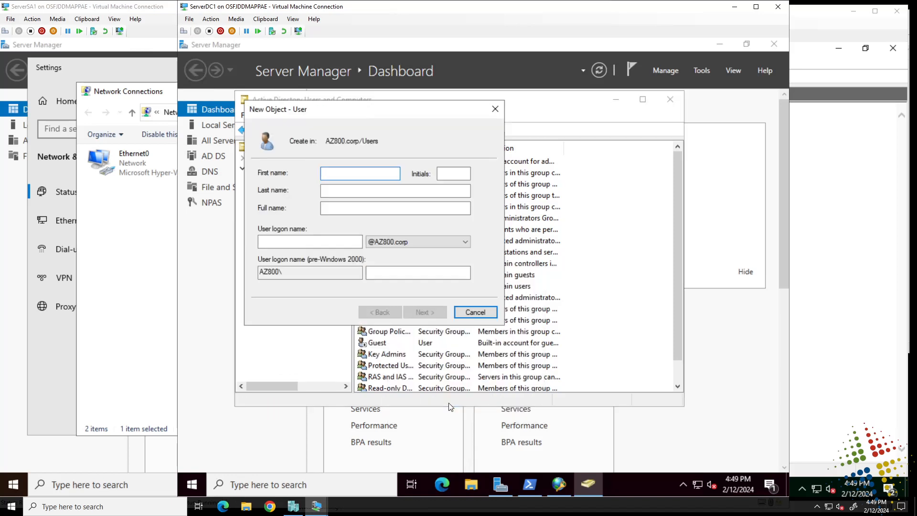
type("VPNTest1")
key("Tab")
key("Tab")
key("Tab")
key("Tab")
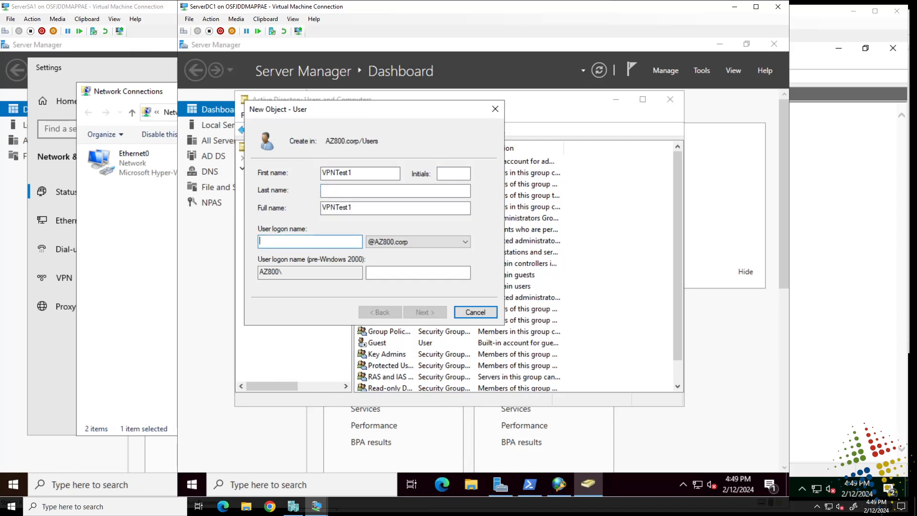
type("VPNTest1")
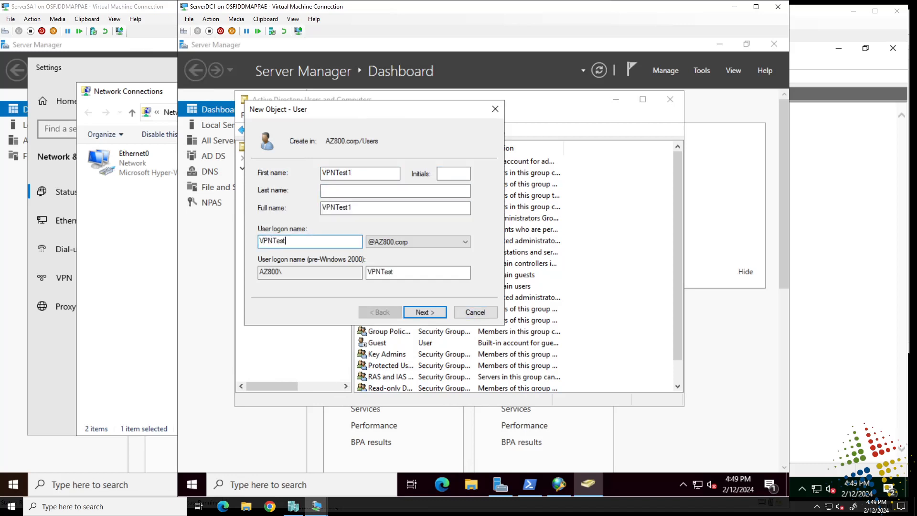
left_click(430, 313)
Step: Set the account password; it cannot be changed and never expires
type("Pa55")
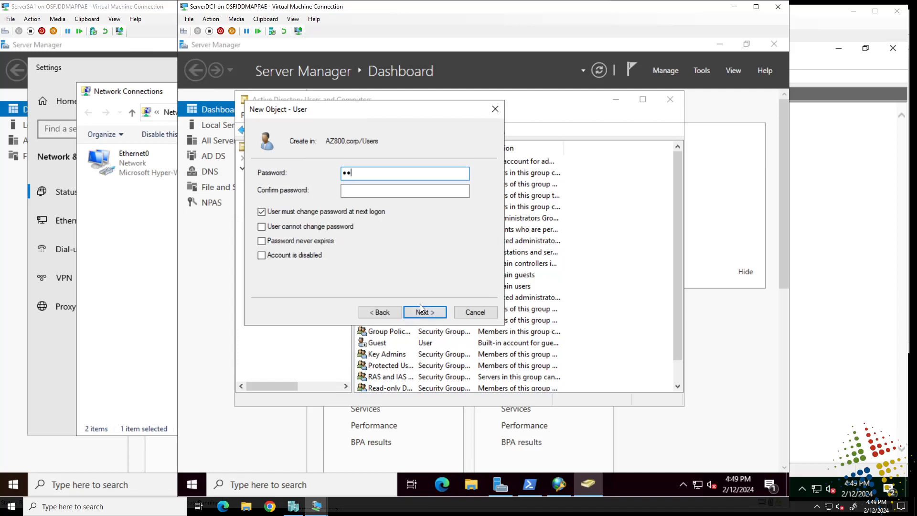
type("w.rd12")
key("Tab")
type("Pa5")
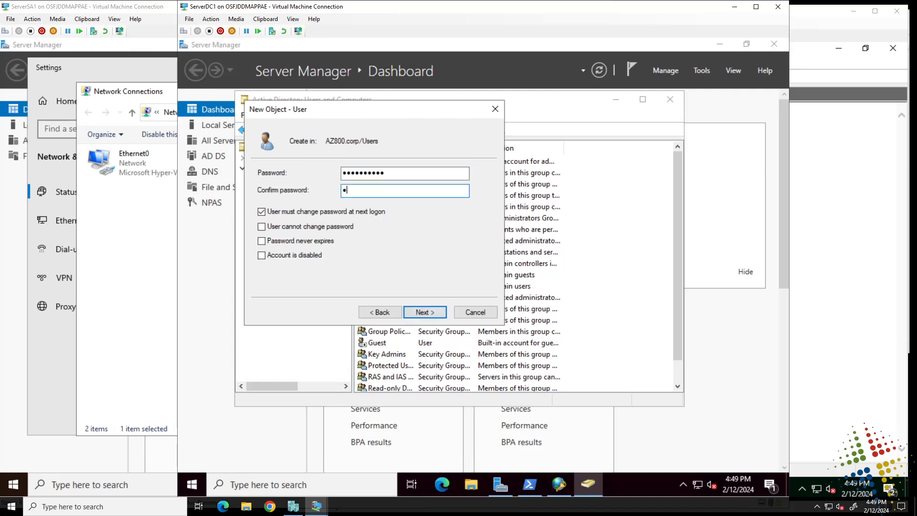
type("5w.rd12")
left_click(337, 212)
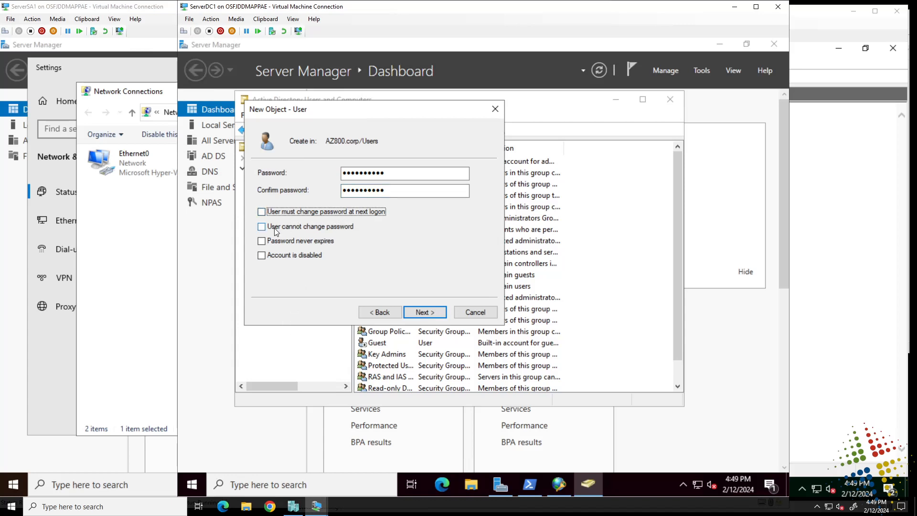
left_click(280, 227)
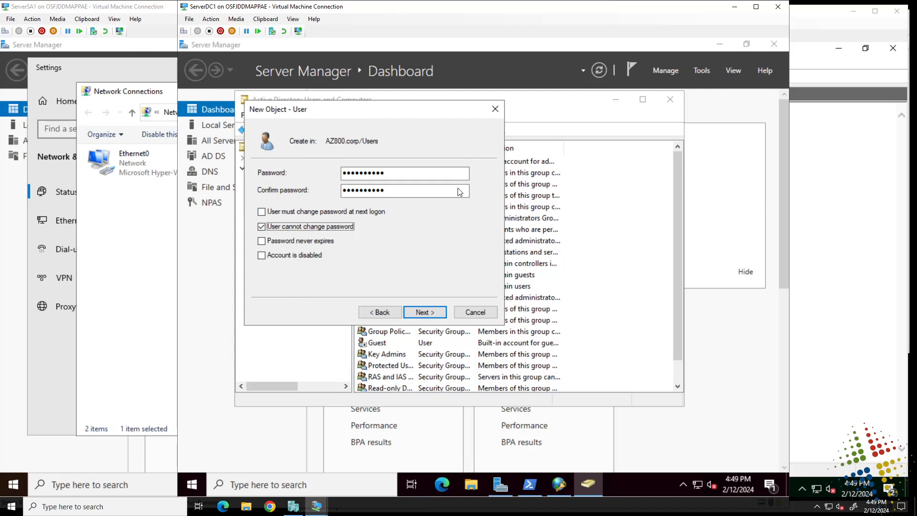
left_click(292, 241)
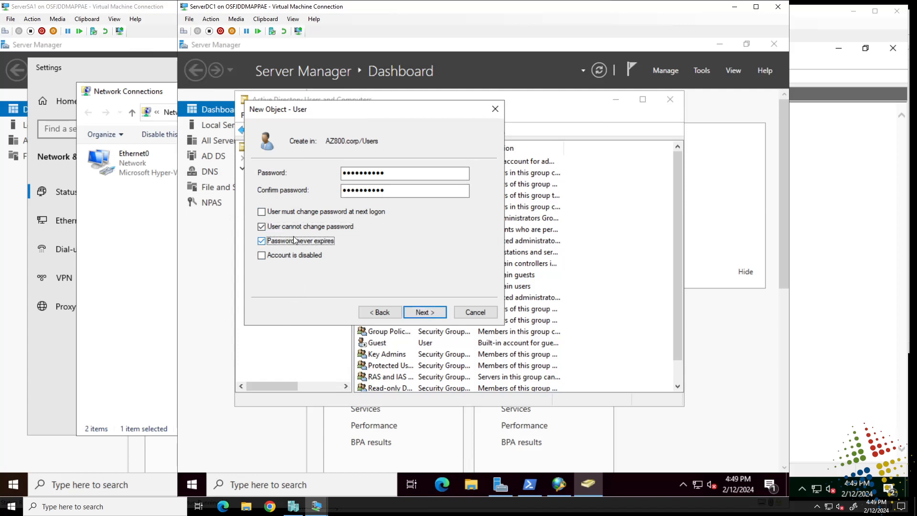
left_click(431, 314)
left_click(432, 311)
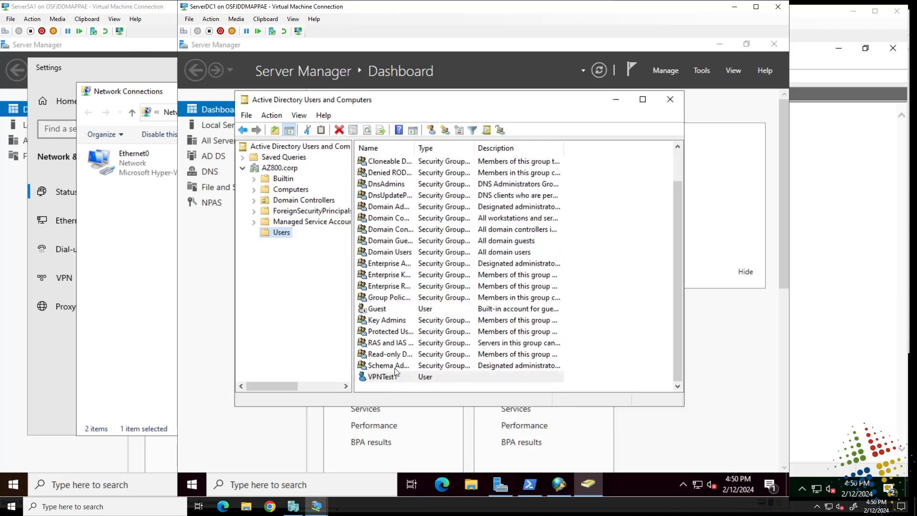
Step: Set VPNTest1's Dial-in network access permission to Allow access and save
double_click(395, 378)
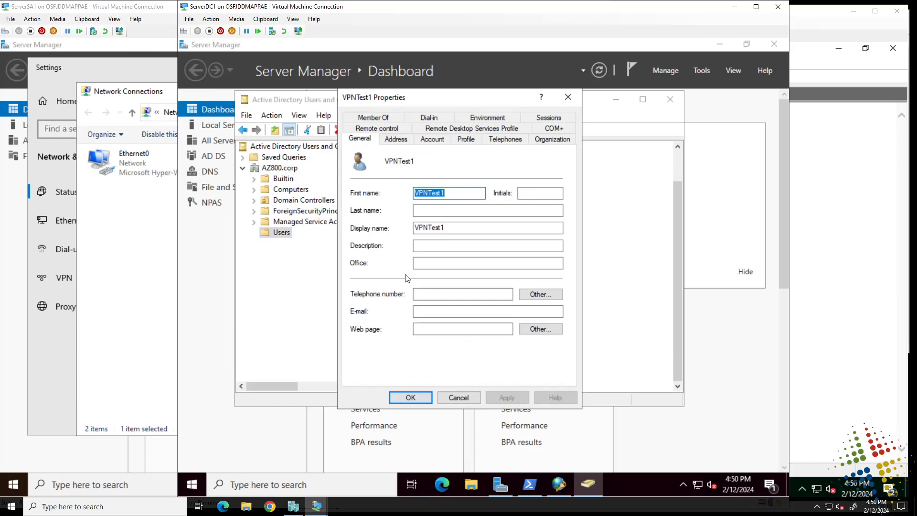
left_click(432, 118)
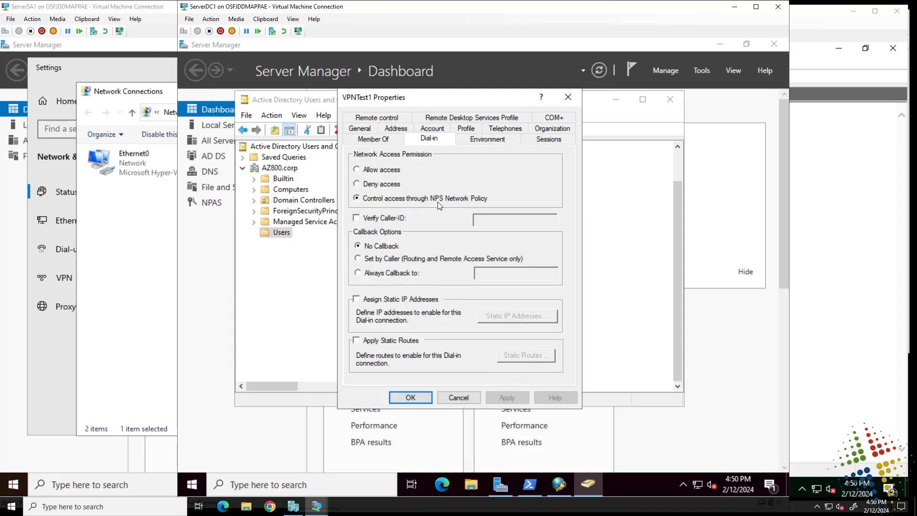
left_click(394, 171)
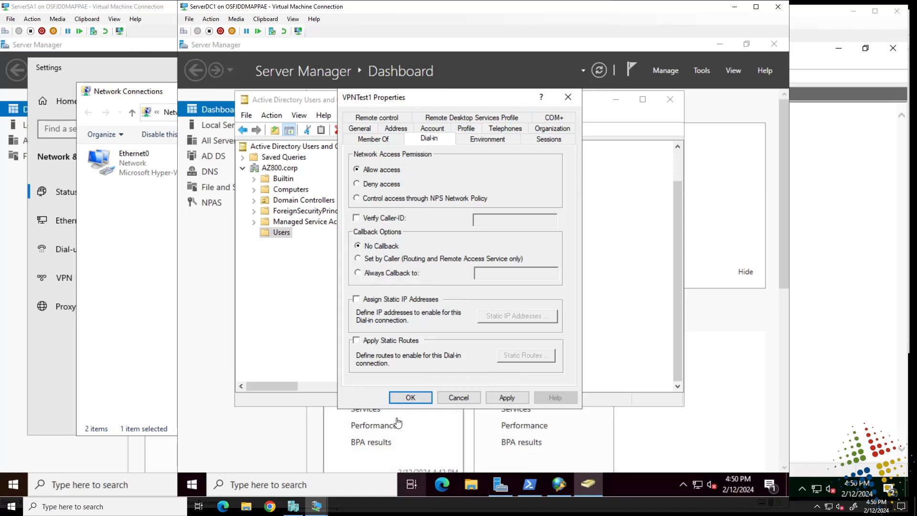
left_click(409, 397)
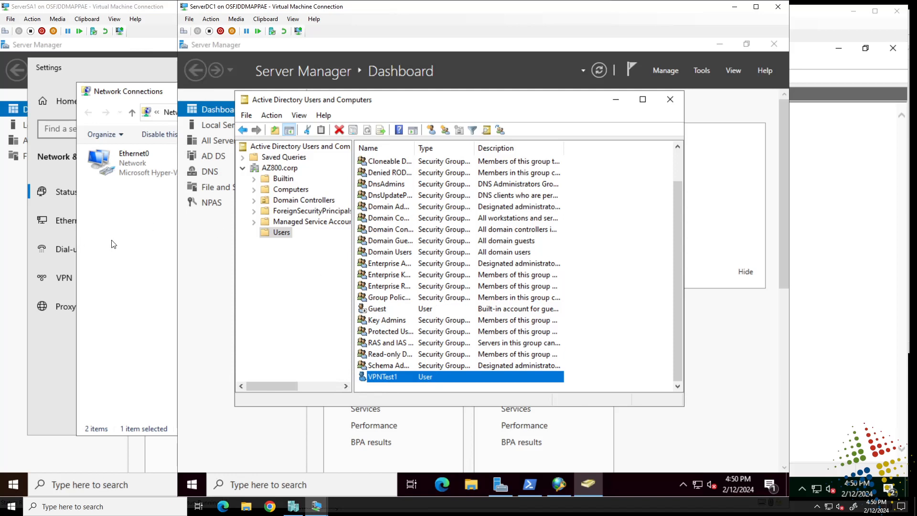
Step: Disable the Ethernet0 adapter in ServerSA1's Network Connections
left_click(127, 244)
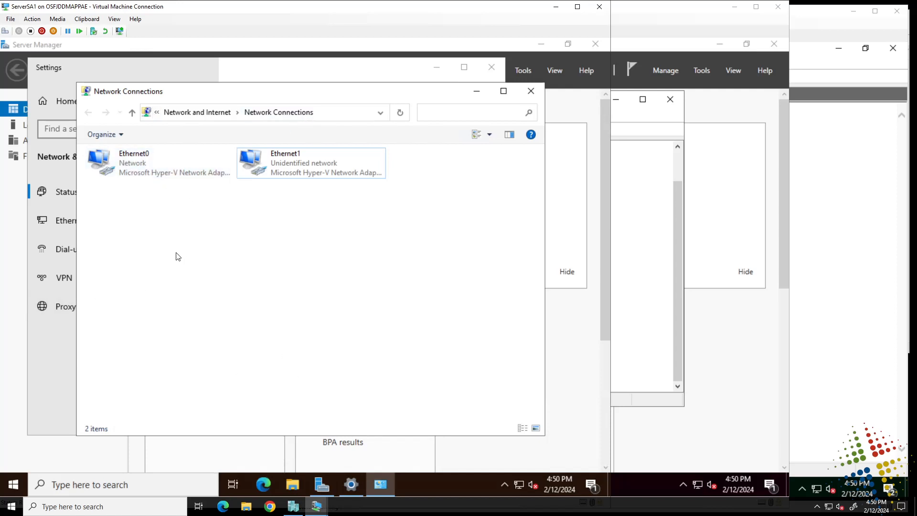
right_click(128, 162)
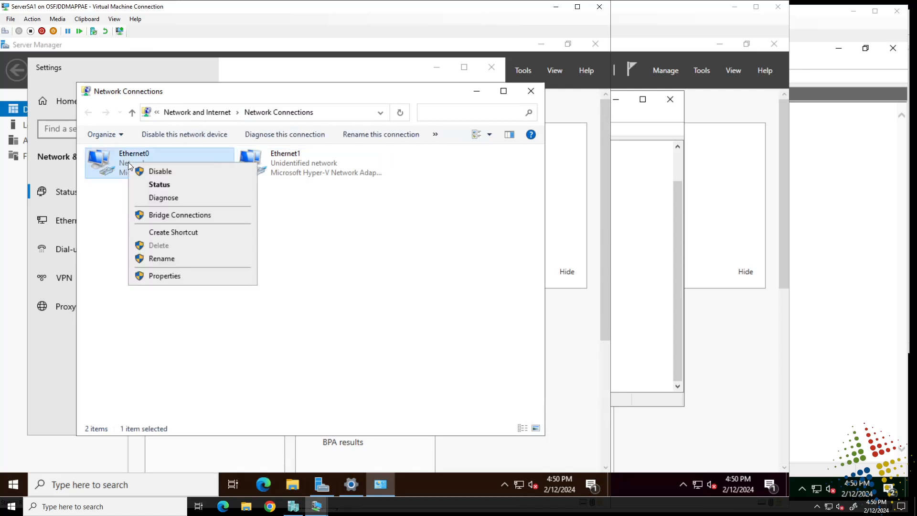
left_click(164, 171)
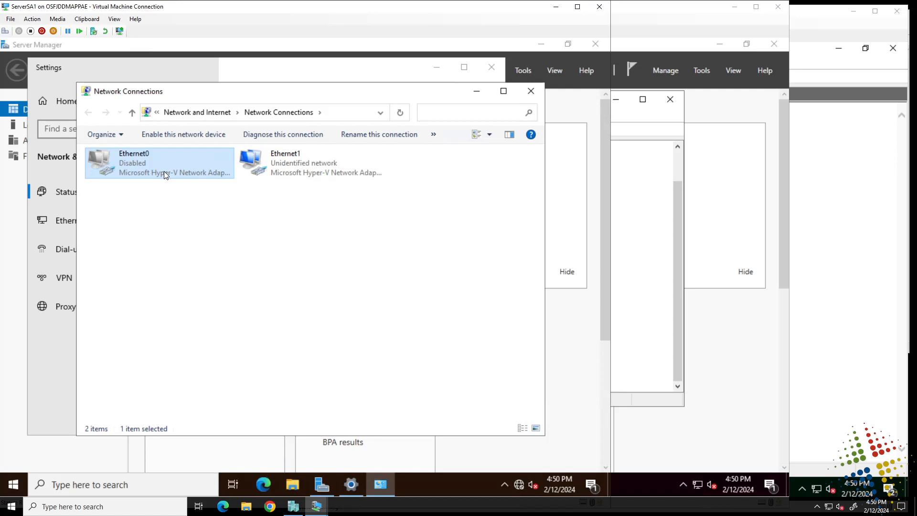
Step: Check Ethernet1's IPv4 settings (172.31.0.101, mask 255.255.255.0) and close without changes
right_click(284, 162)
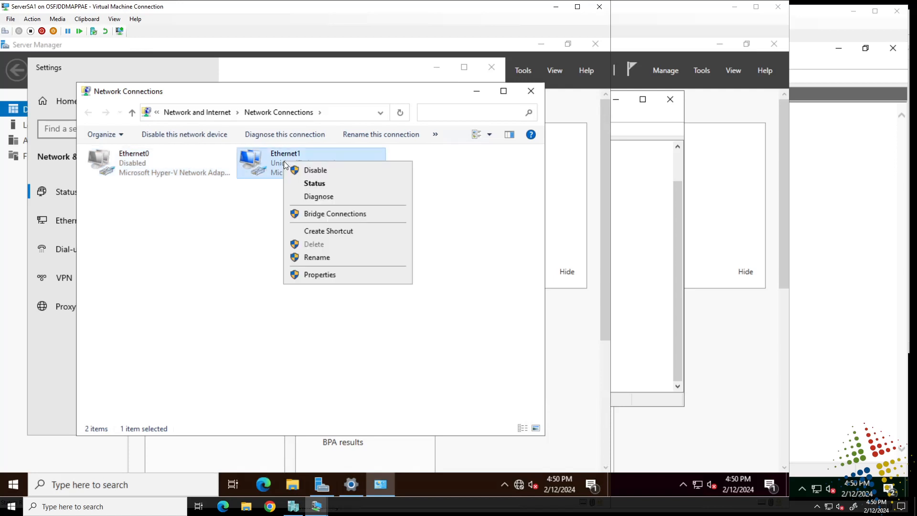
left_click(316, 185)
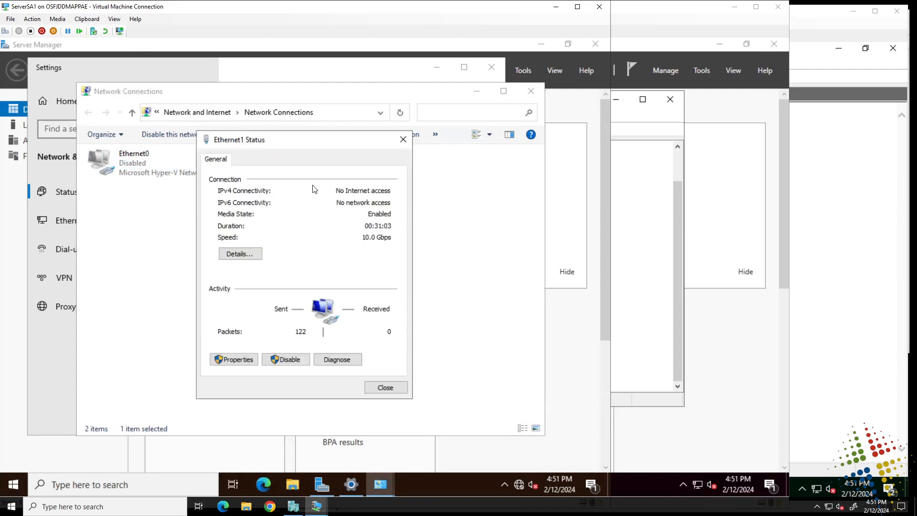
left_click(238, 360)
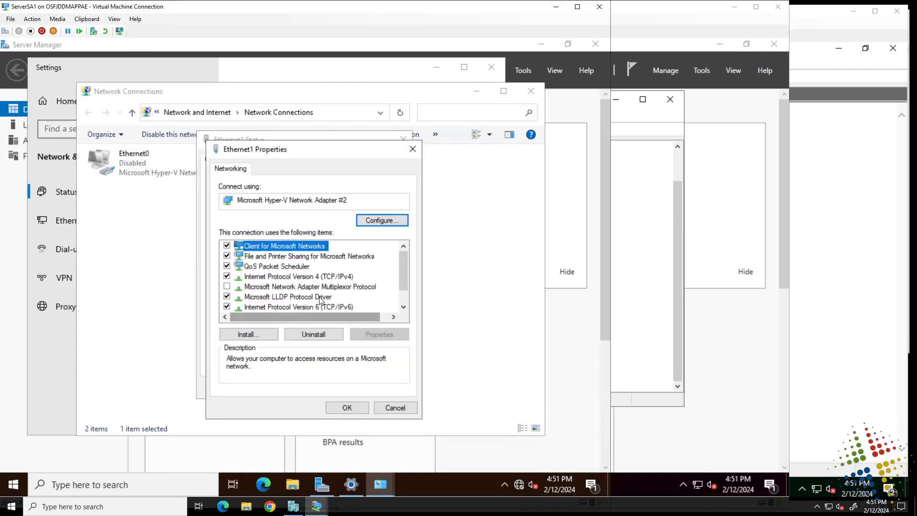
left_click(336, 277)
left_click(380, 335)
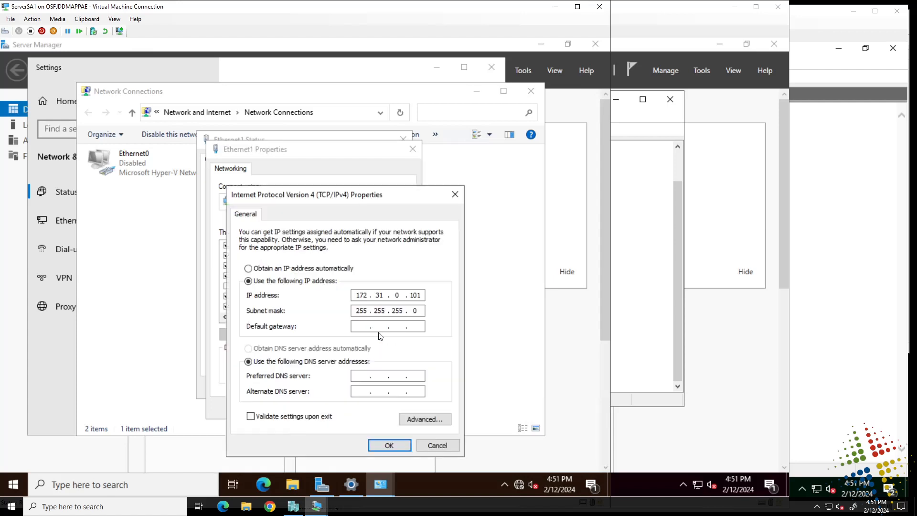
left_click(432, 439)
left_click(394, 409)
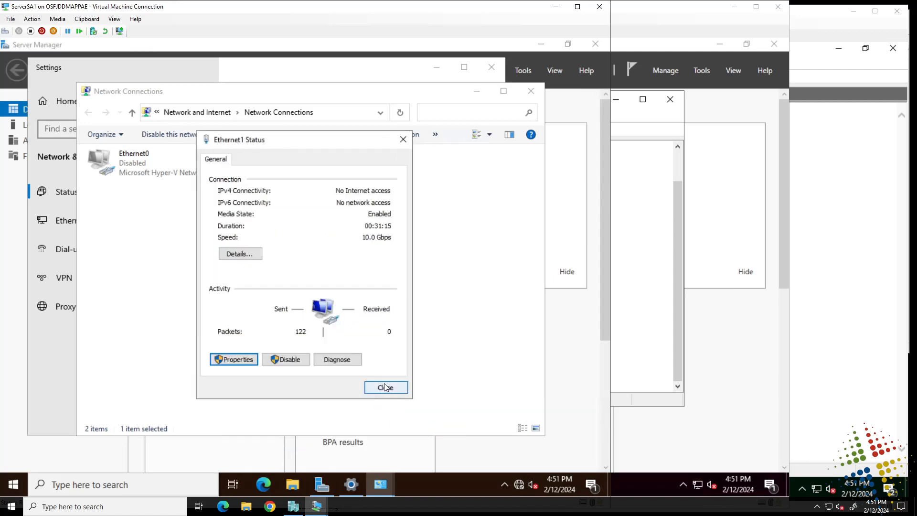
left_click(382, 387)
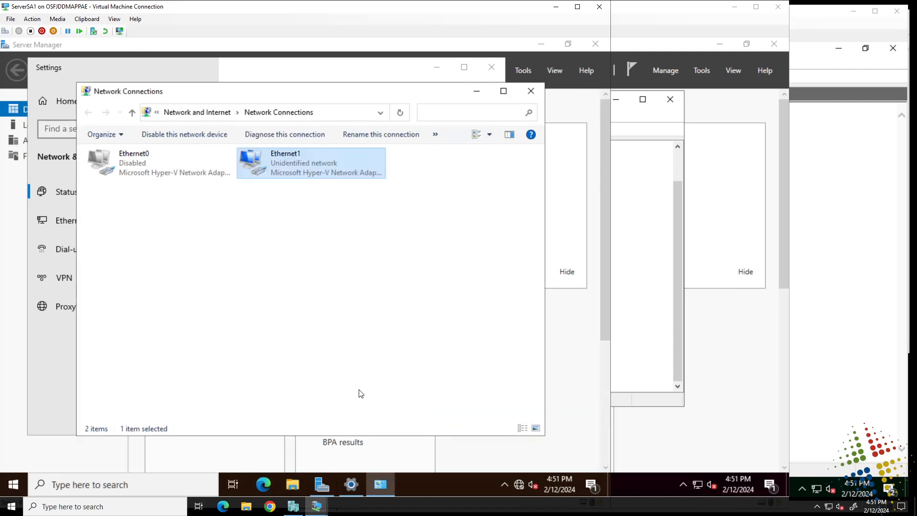
Step: Start adding a VPN connection in Settings with the Windows (built-in) provider
left_click(515, 484)
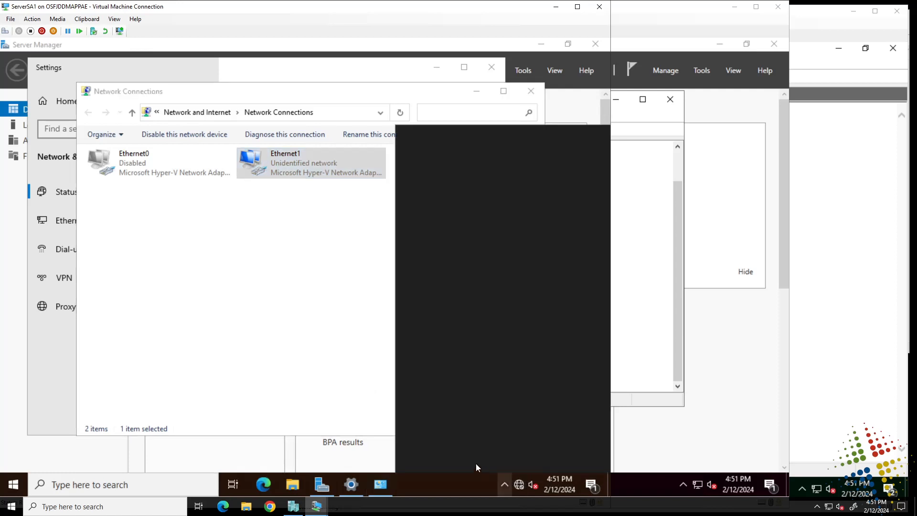
left_click(67, 352)
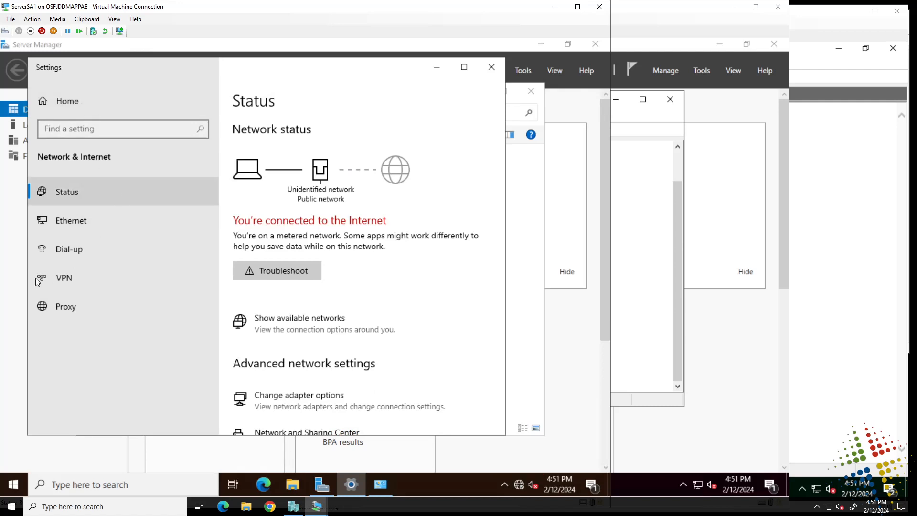
left_click(73, 277)
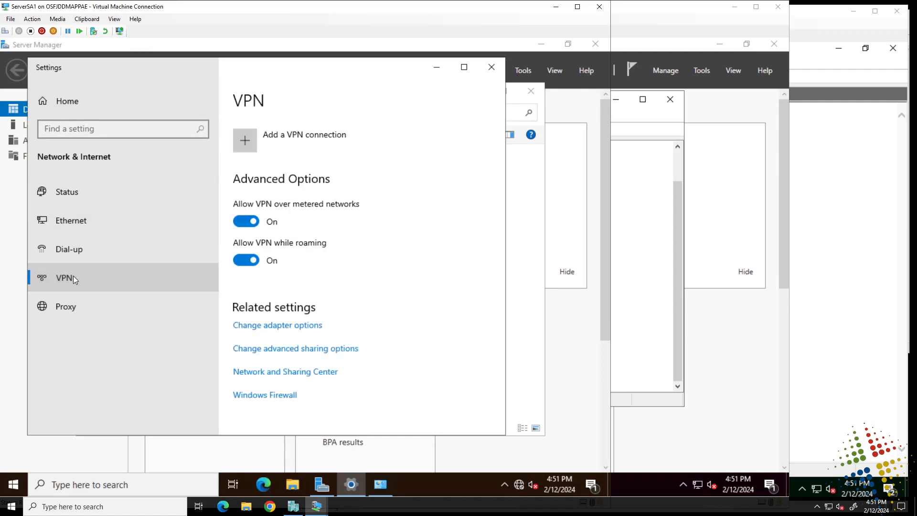
left_click(247, 136)
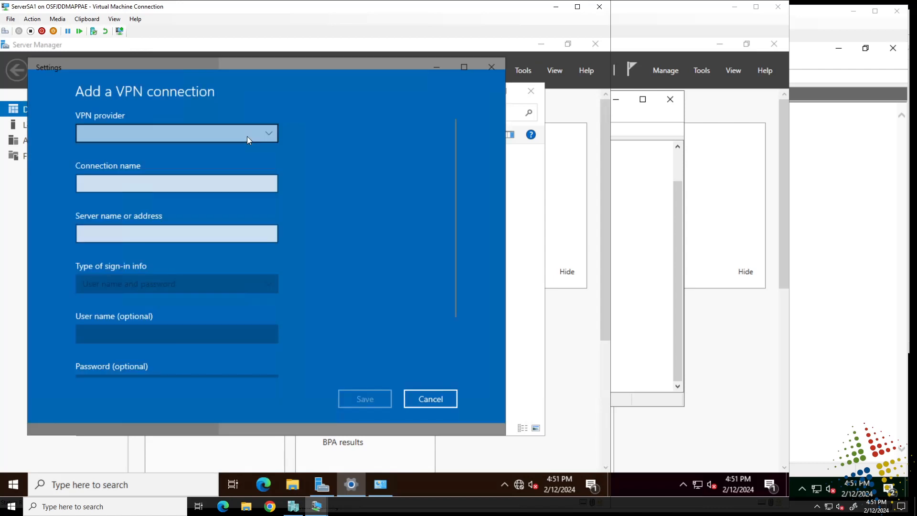
left_click(215, 134)
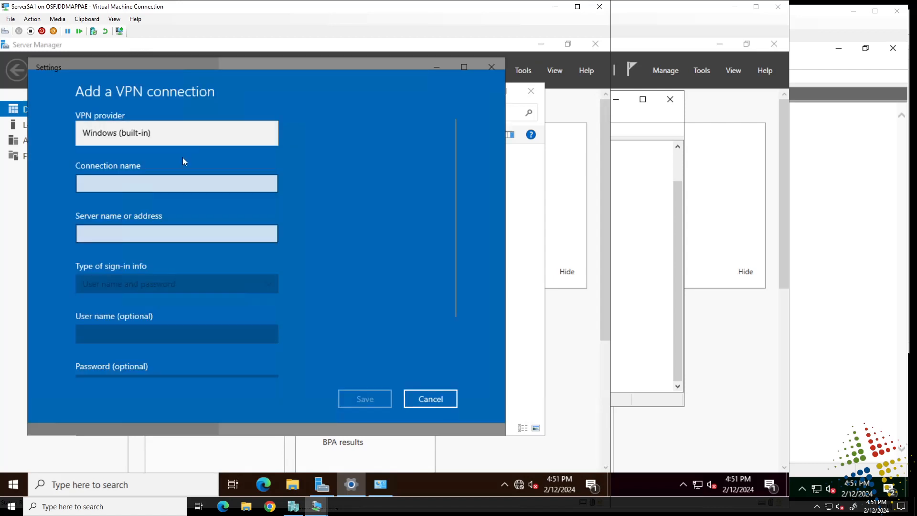
left_click(114, 136)
Step: Name the connection TestVPN with server address 172.31.0.240
left_click(124, 186)
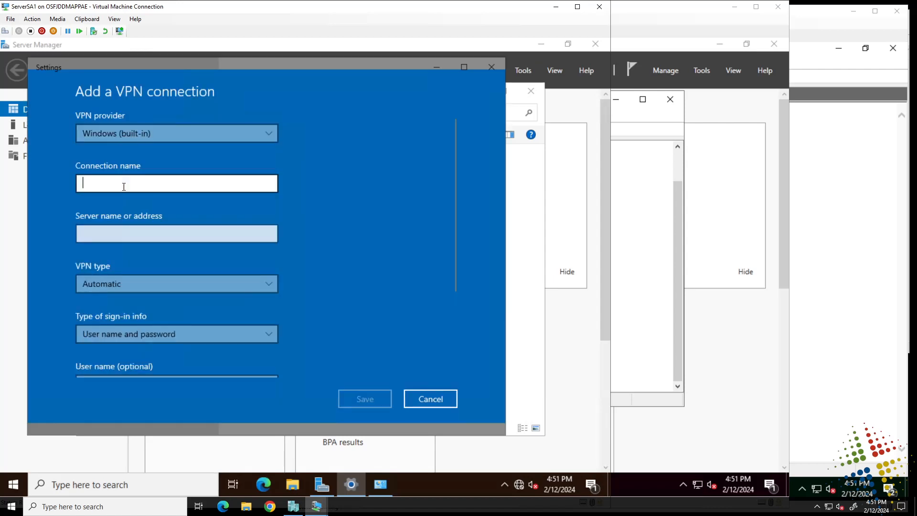
type("TestVPN")
key("Tab")
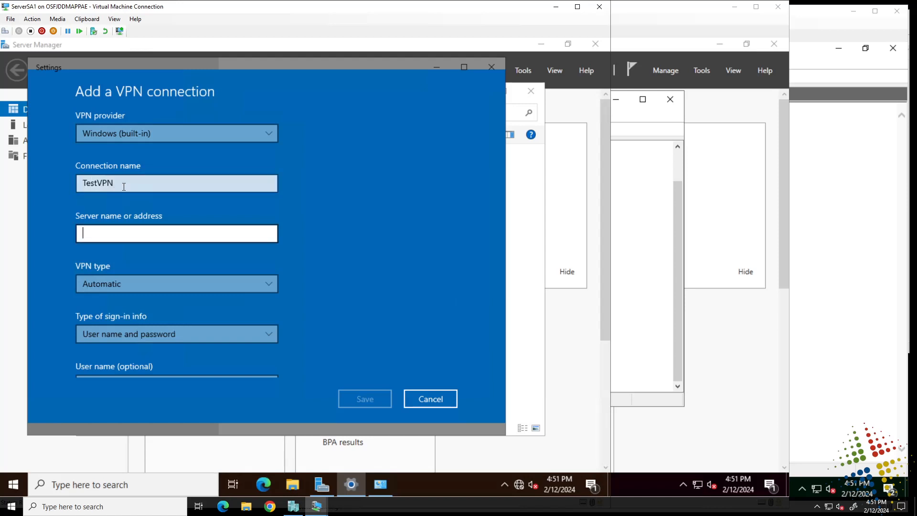
type("172.")
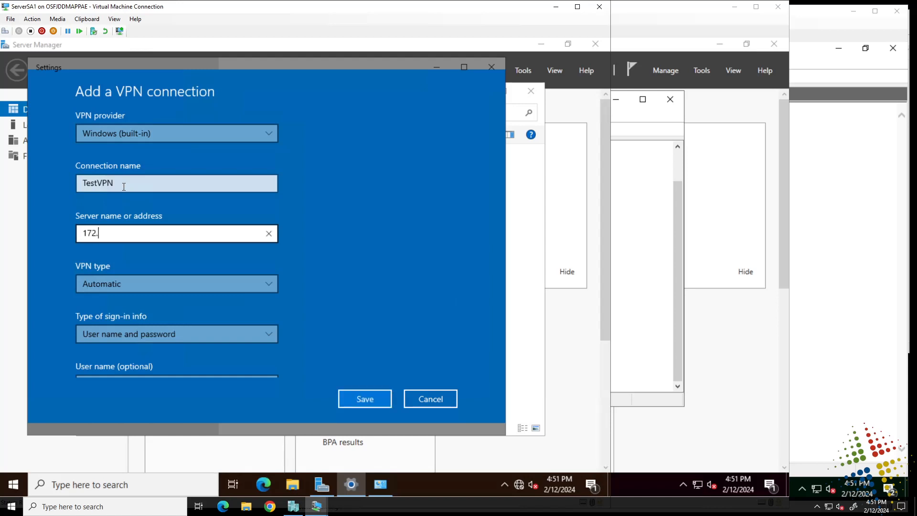
type("31.0.240")
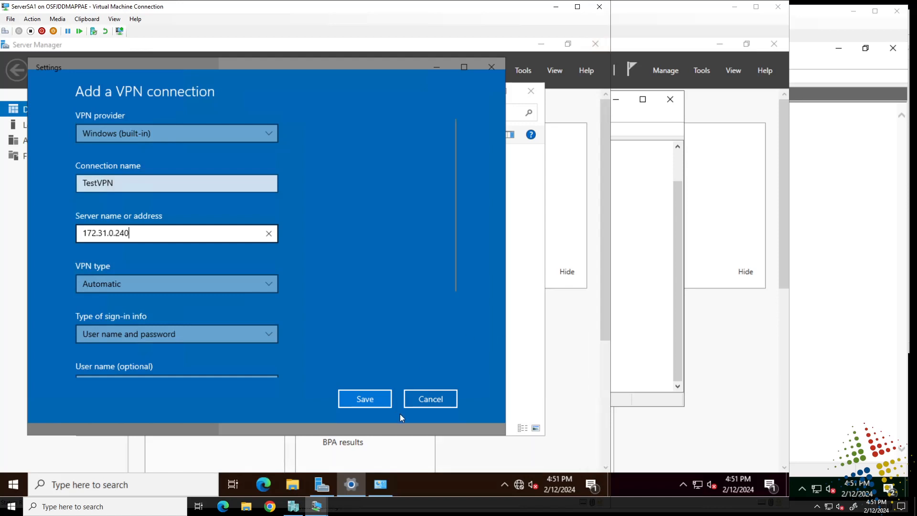
Step: Save the TestVPN connection and review its advanced options
left_click(377, 398)
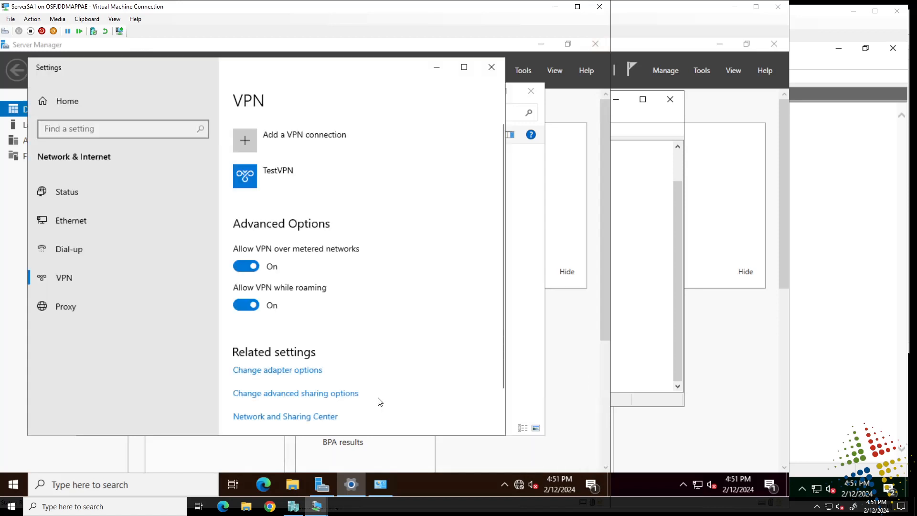
left_click(293, 174)
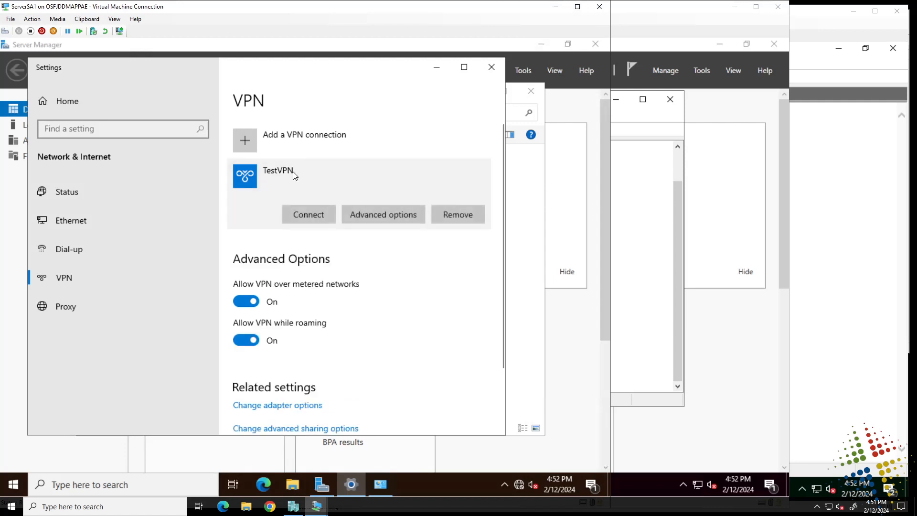
left_click(393, 213)
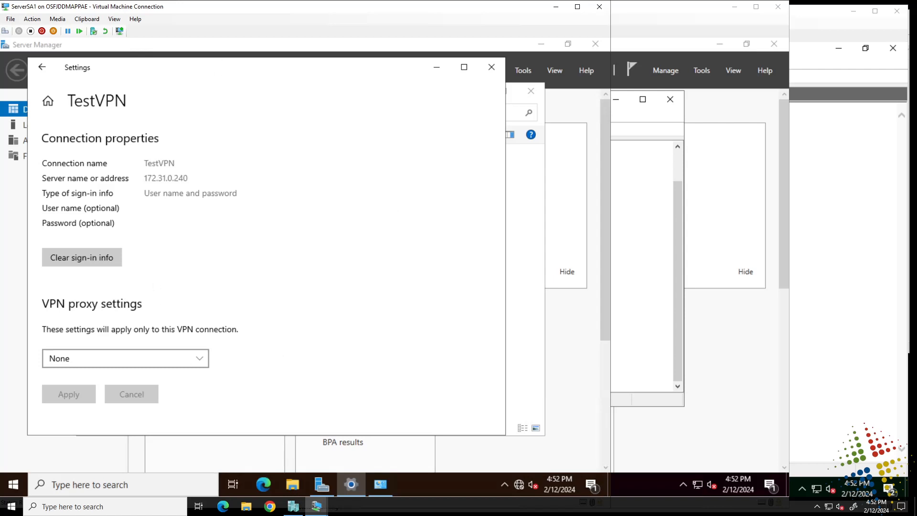
left_click(38, 68)
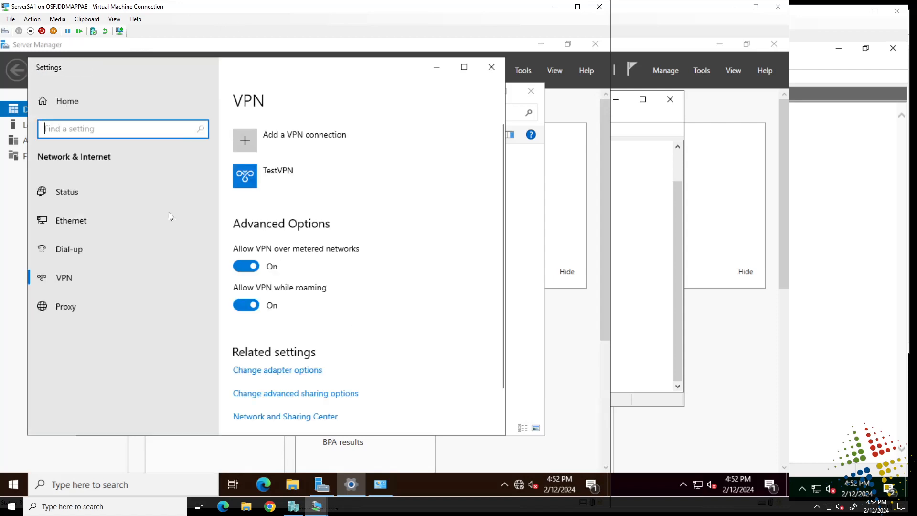
Step: Bring up Network Connections and access the TestVPN connection's actions
left_click(521, 295)
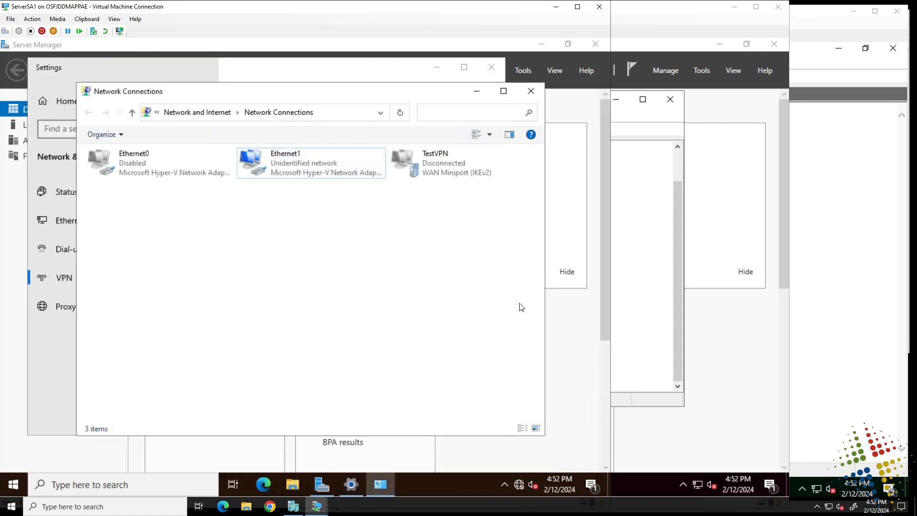
left_click_drag(327, 92, 367, 94)
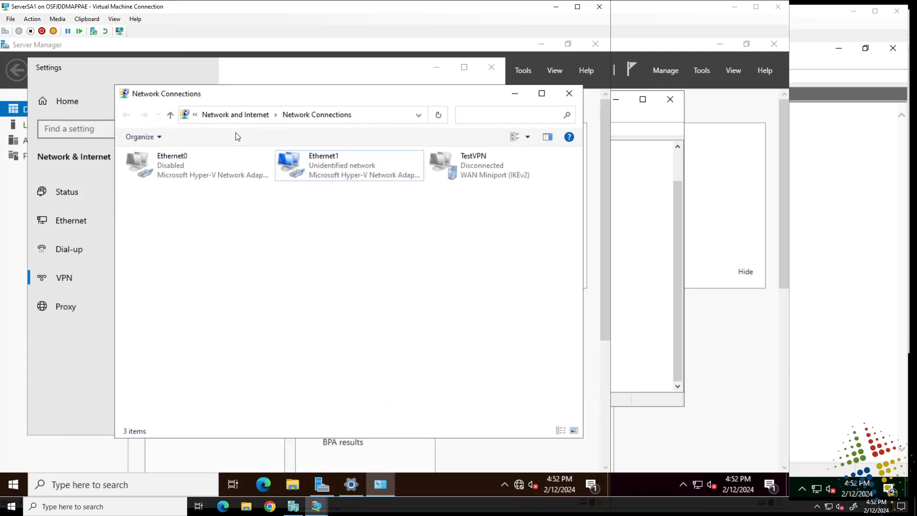
right_click(476, 167)
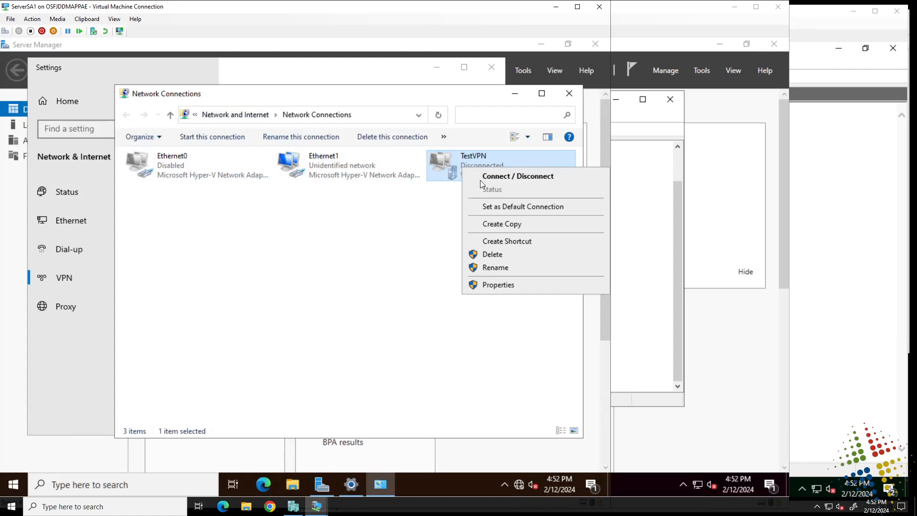
Step: Set TestVPN's security to Allow these protocols with MS-CHAP v2 and apply
left_click(499, 286)
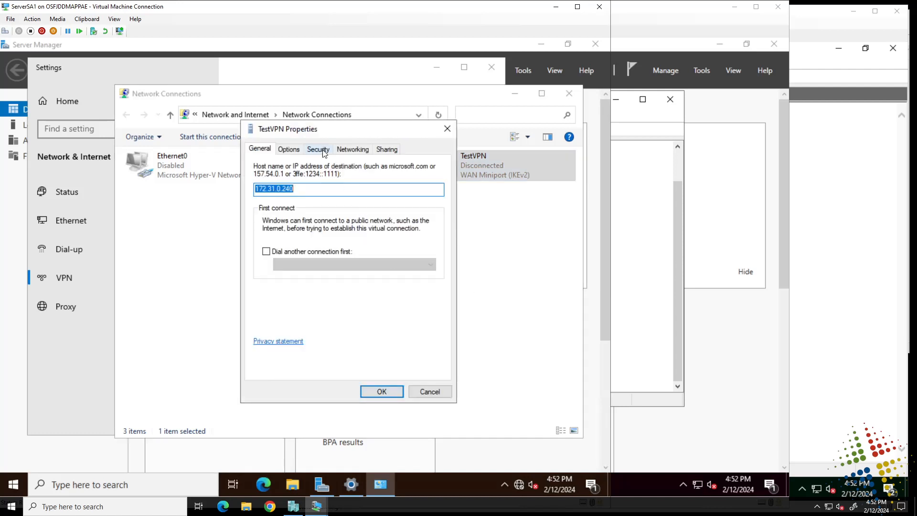
left_click(323, 151)
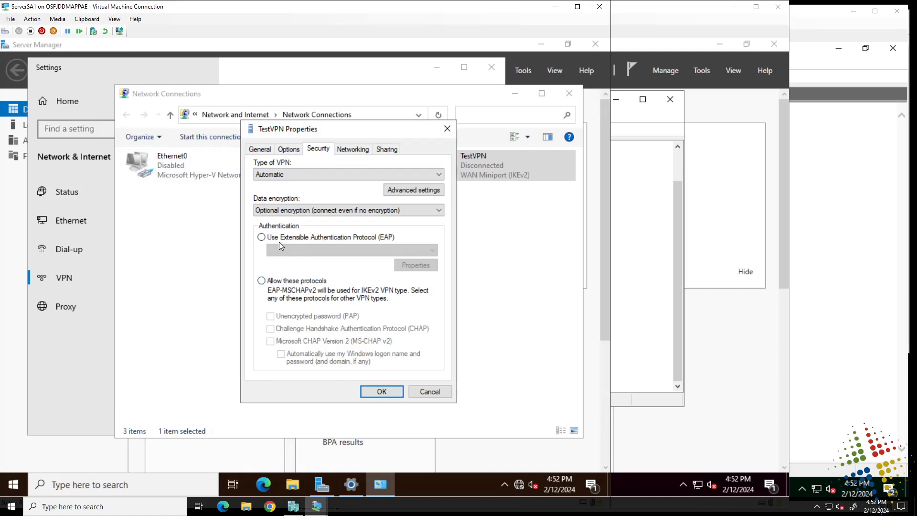
left_click(261, 281)
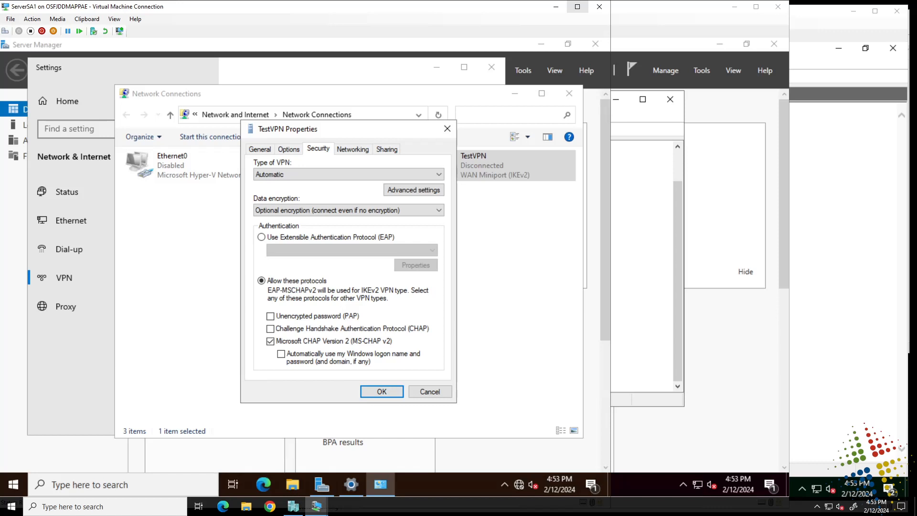
left_click_drag(311, 132, 309, 115)
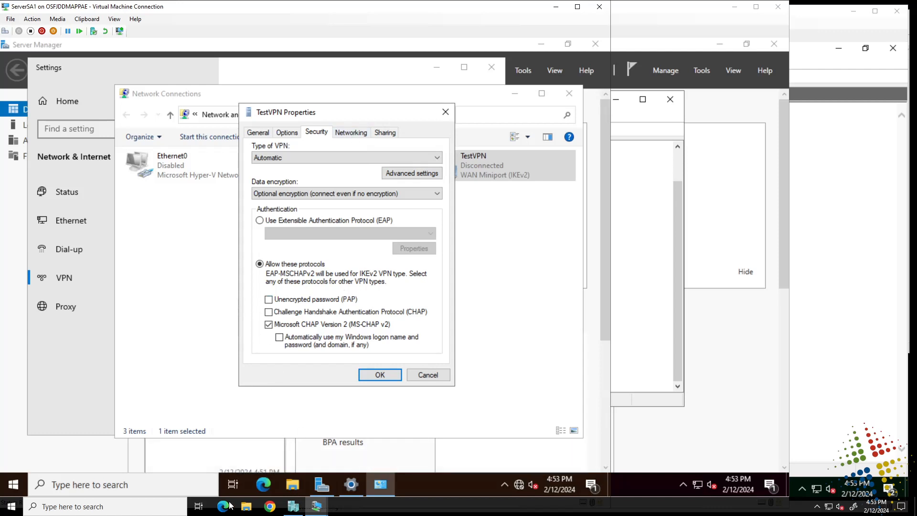
left_click(366, 374)
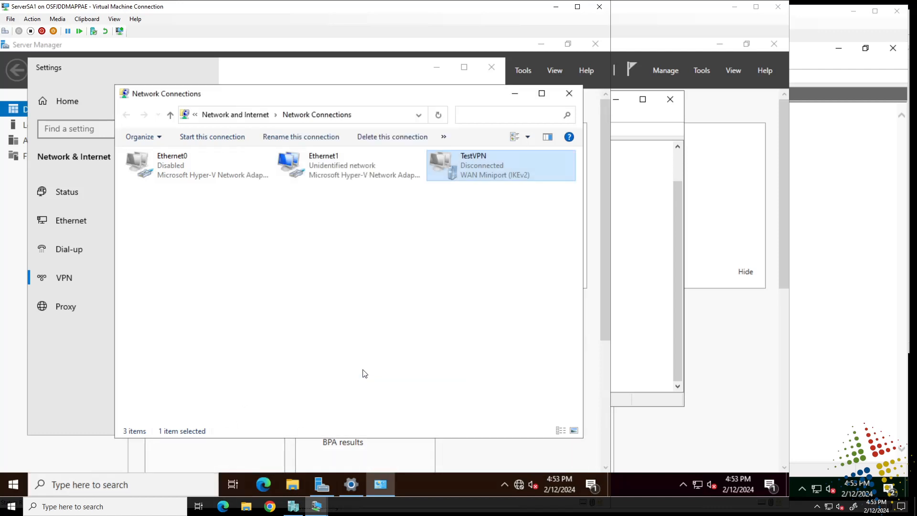
Step: Connect TestVPN by signing in with the az800 VPNTest1 domain account and its password
left_click(297, 71)
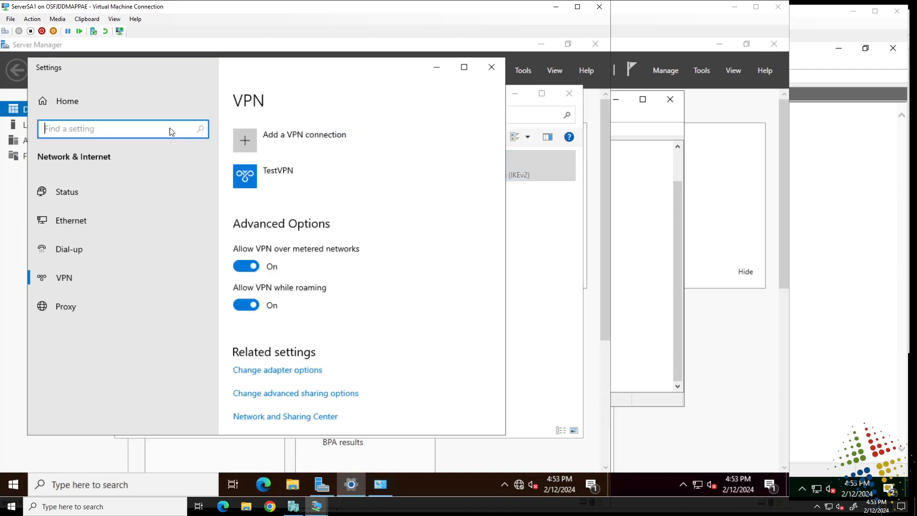
left_click(288, 174)
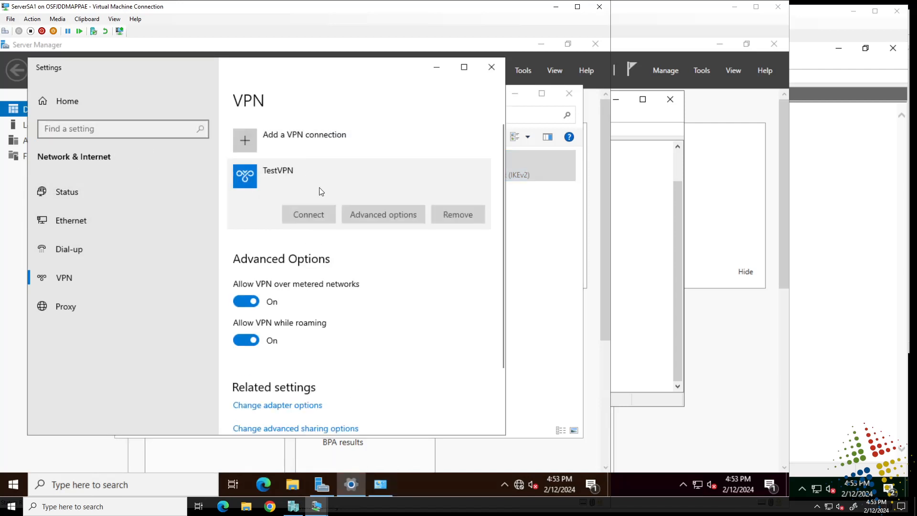
left_click(317, 214)
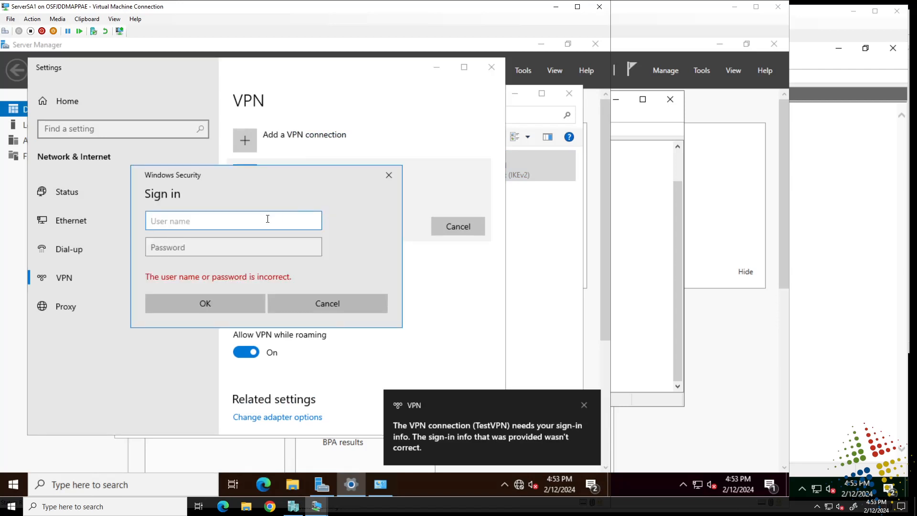
type("az800")
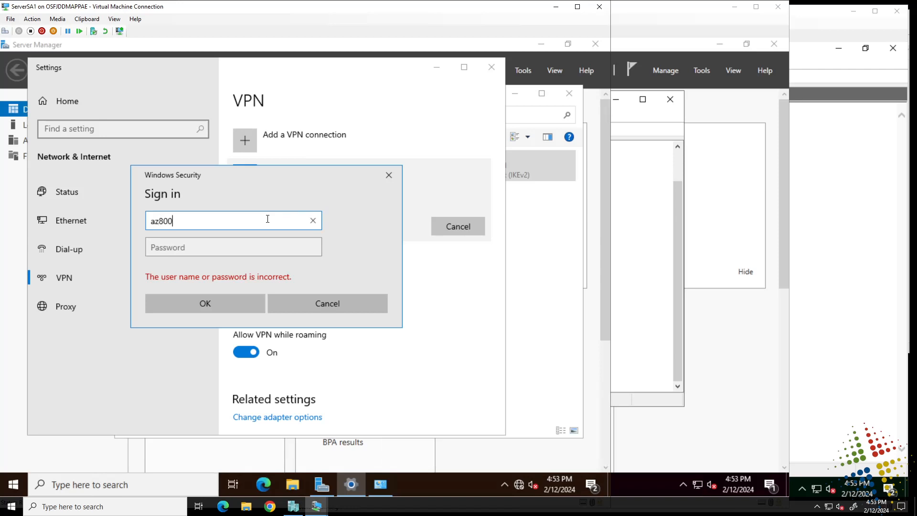
type("\\vpntest1")
key("Tab")
type("**********")
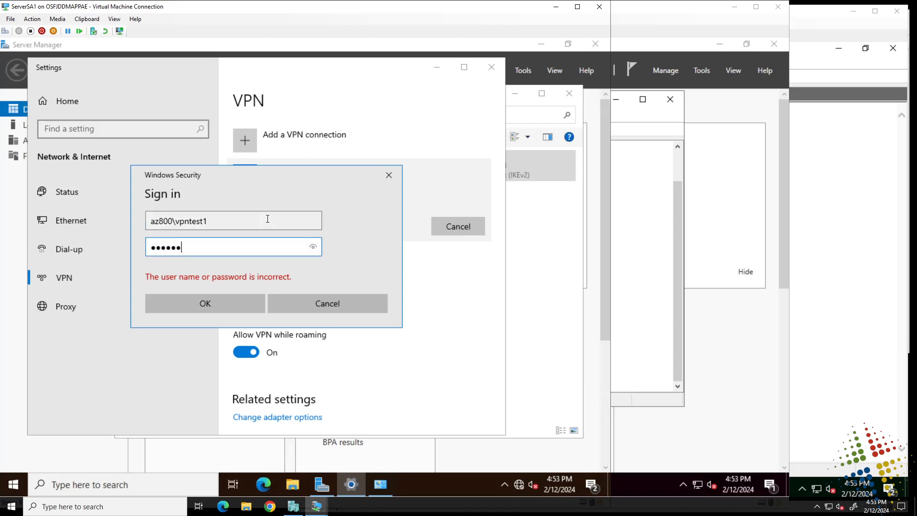
left_click(225, 298)
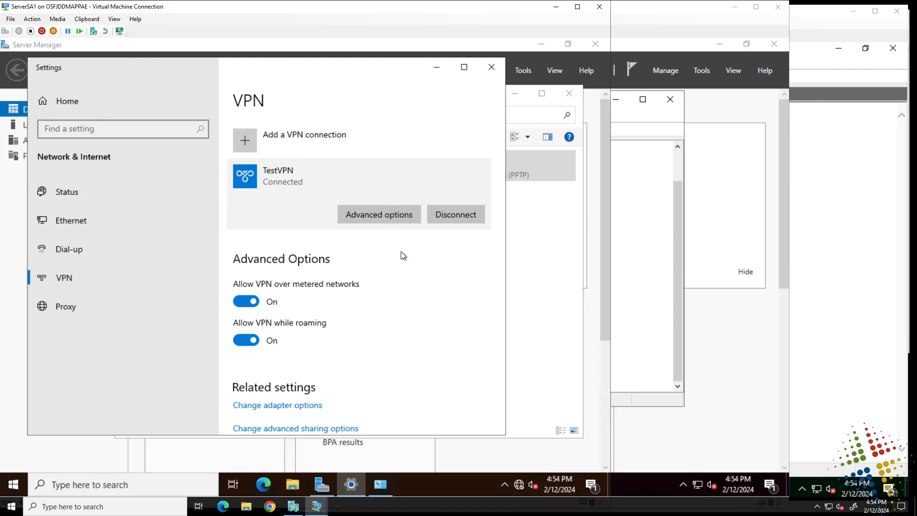
Step: Run ipconfig in PowerShell and highlight TestVPN's IPv4 address 172.31.0.2
left_click(174, 484)
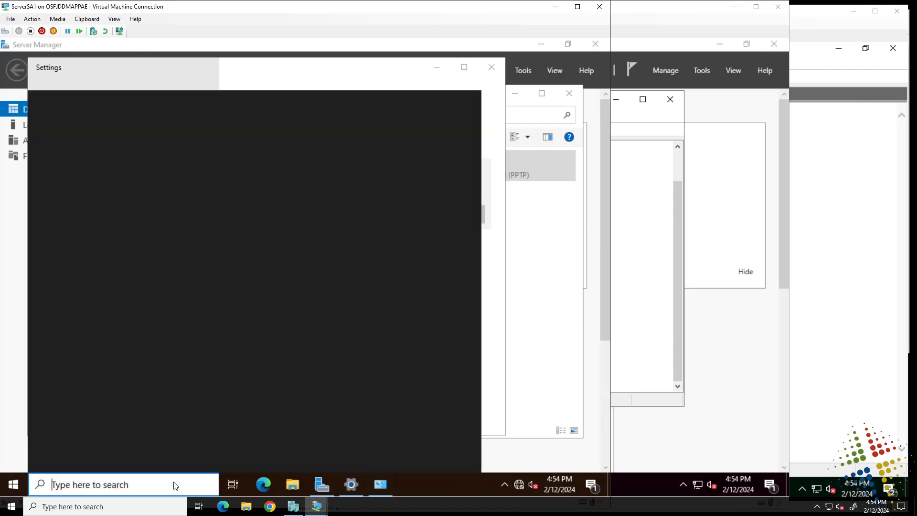
type("powershel")
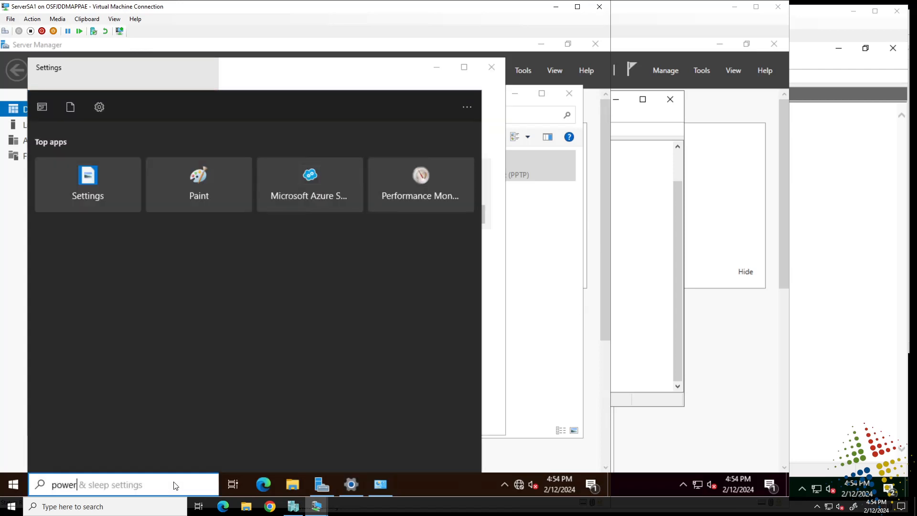
key("Return")
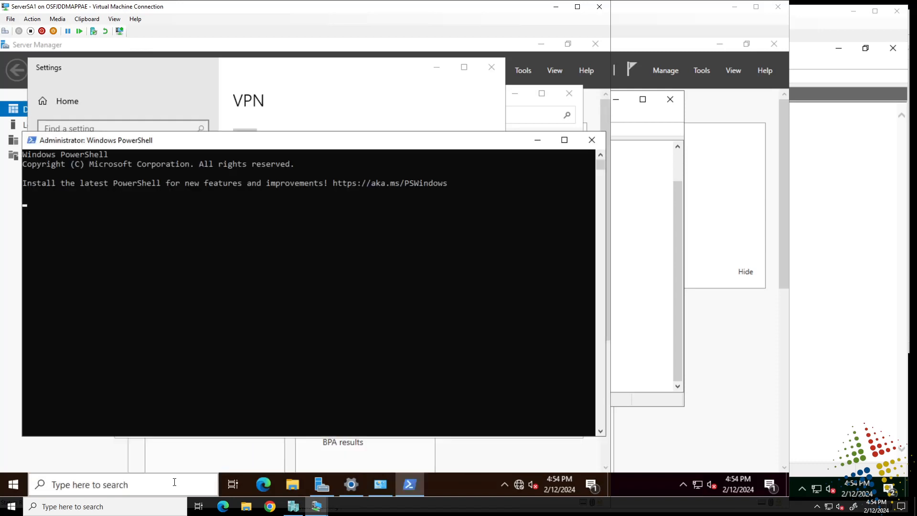
type("ipconfig")
key("Return")
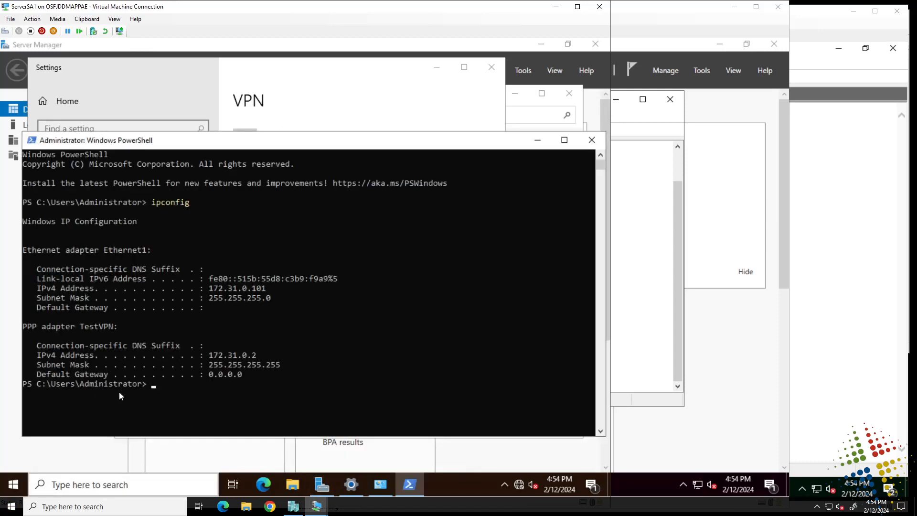
left_click_drag(209, 355, 251, 358)
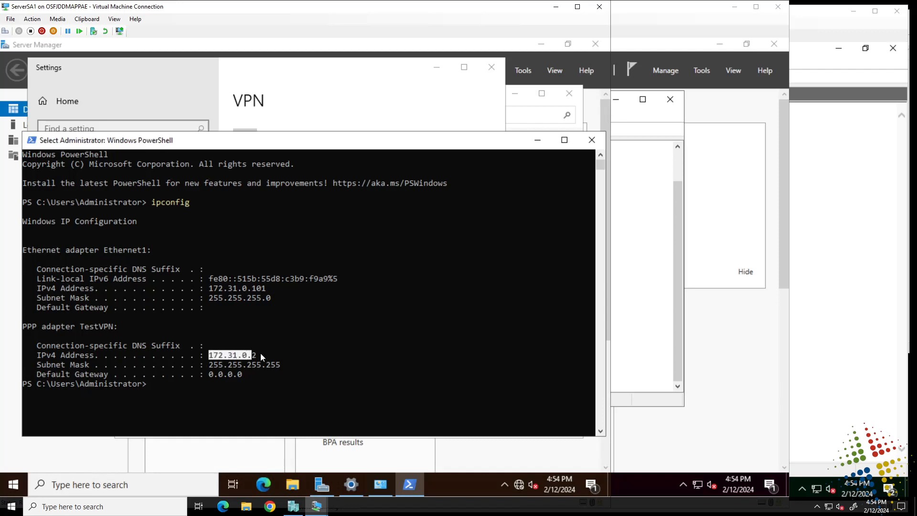
Step: On ServerDC1, open Event Viewer's Security log and select NPS event 6272
left_click(681, 19)
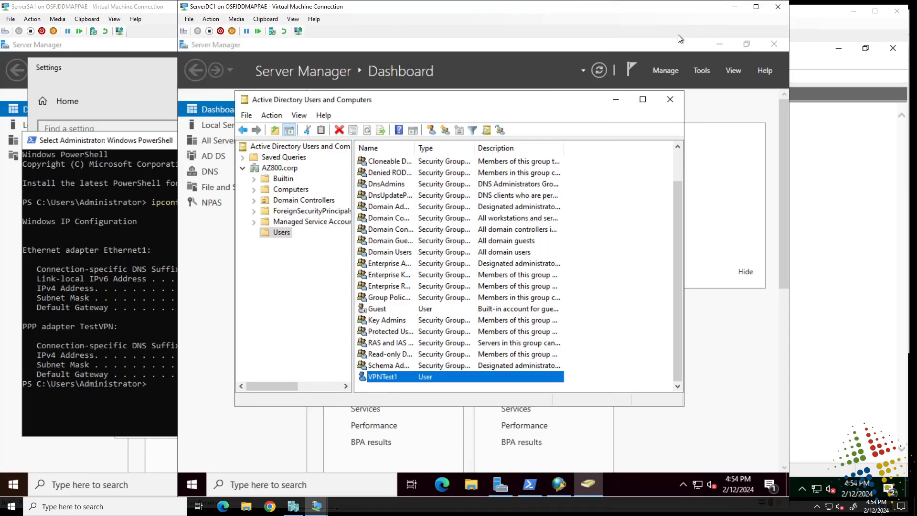
left_click(703, 70)
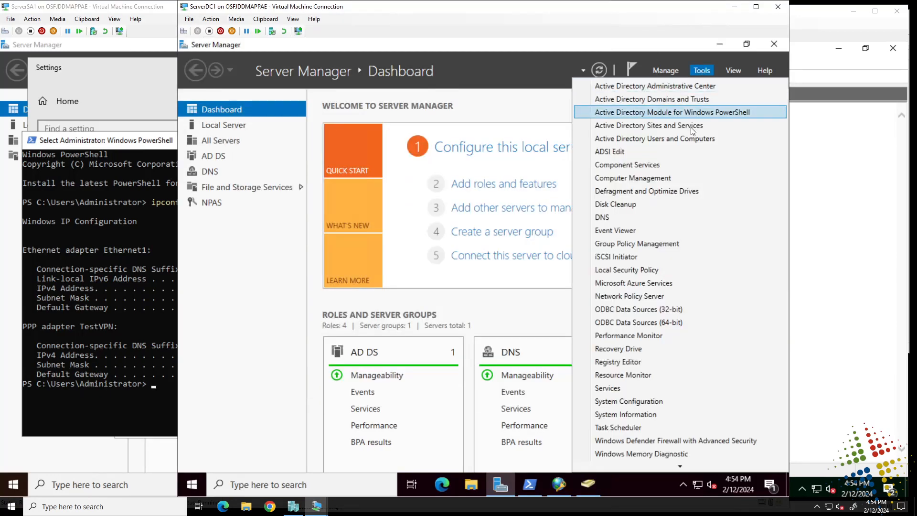
left_click(646, 230)
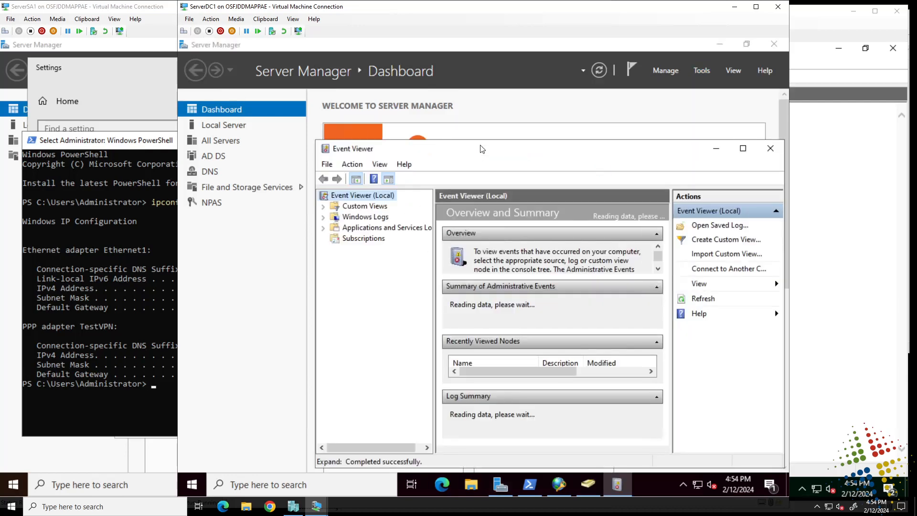
double_click(486, 146)
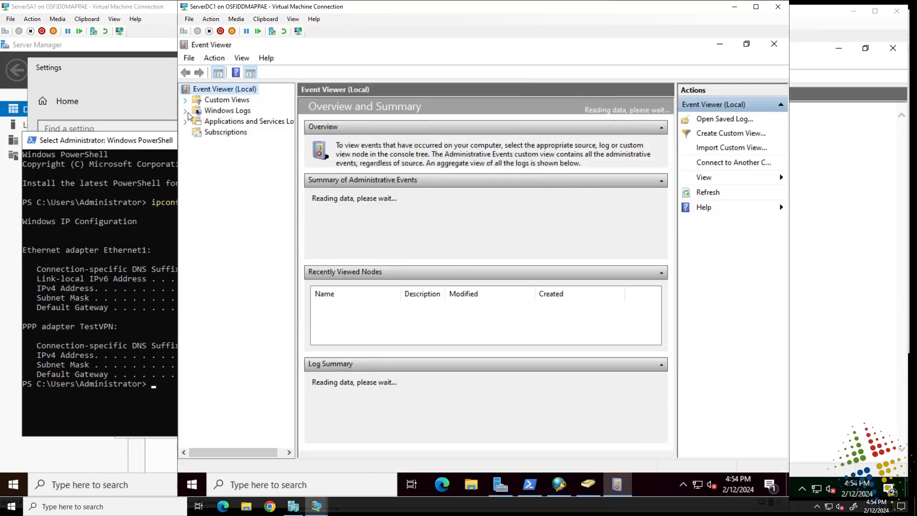
left_click(185, 111)
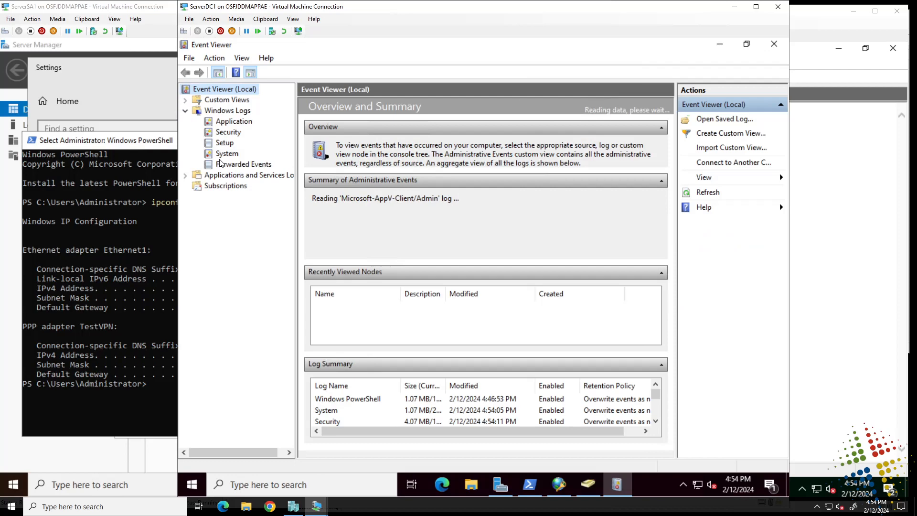
left_click(227, 134)
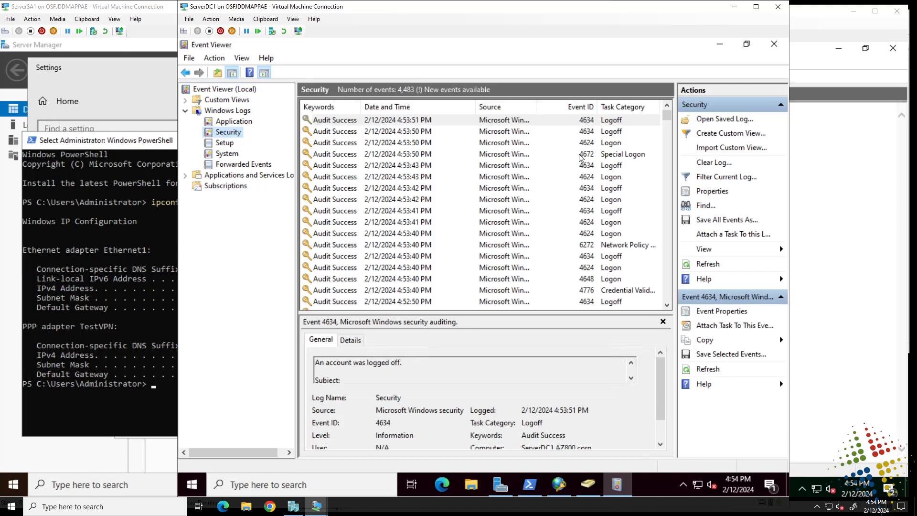
left_click(578, 249)
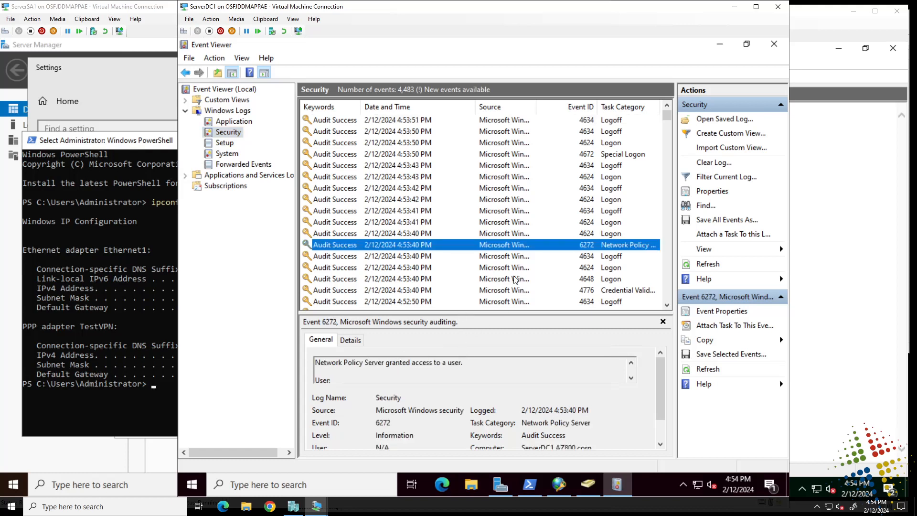
Step: Open event 6272's details and inspect the access-granted description and granted user account
double_click(520, 244)
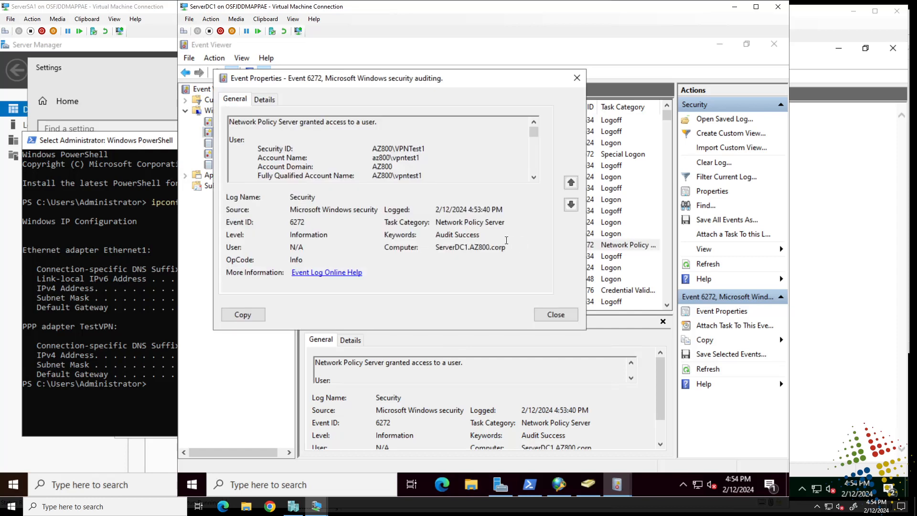
left_click_drag(256, 118, 363, 119)
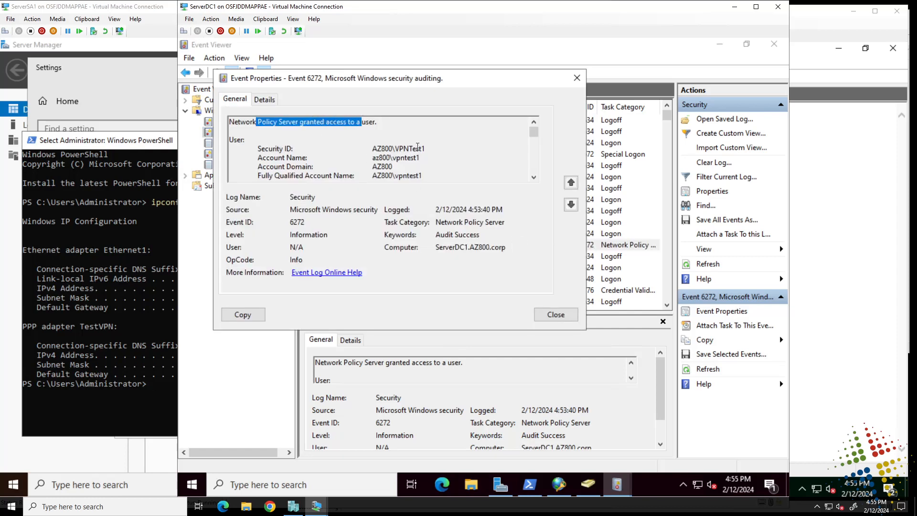
left_click_drag(405, 149, 429, 151)
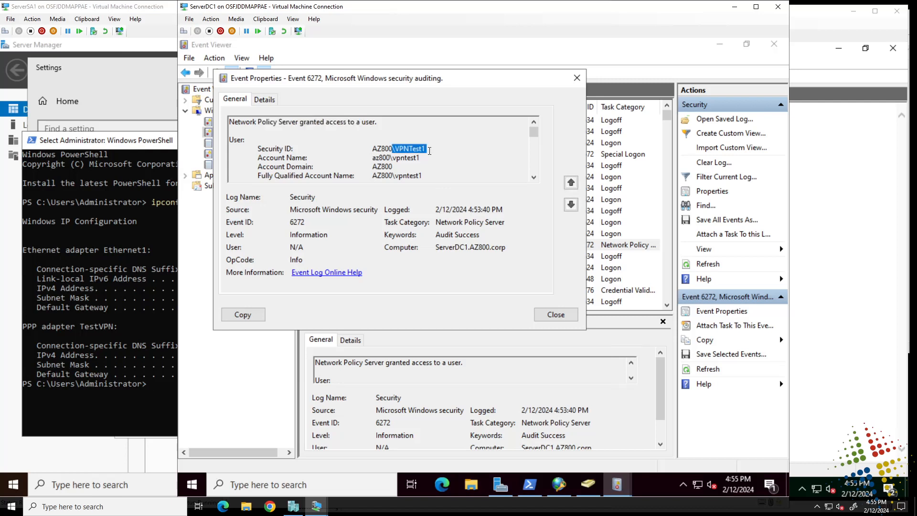
mouse_move(534, 132)
left_mouse_down()
mouse_move(536, 148)
mouse_move(534, 139)
left_mouse_up()
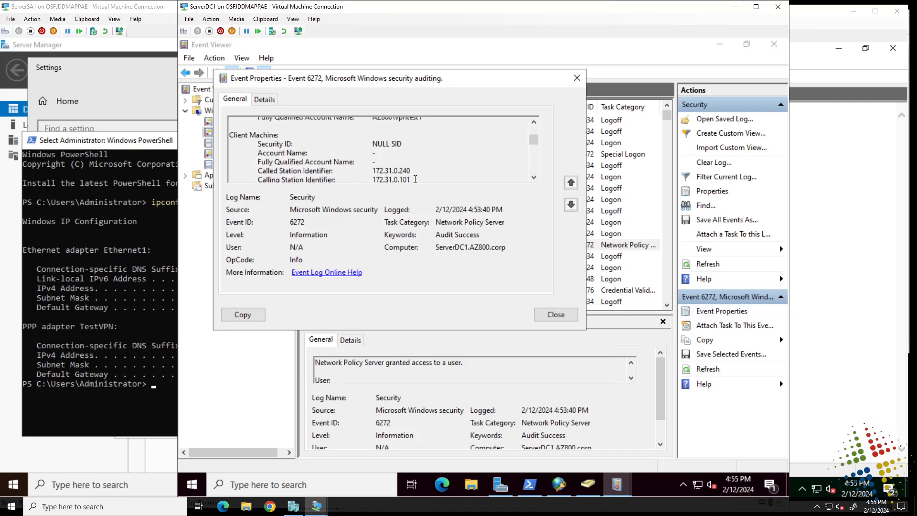
left_click_drag(415, 179, 361, 172)
scroll(434, 160, "down", 1)
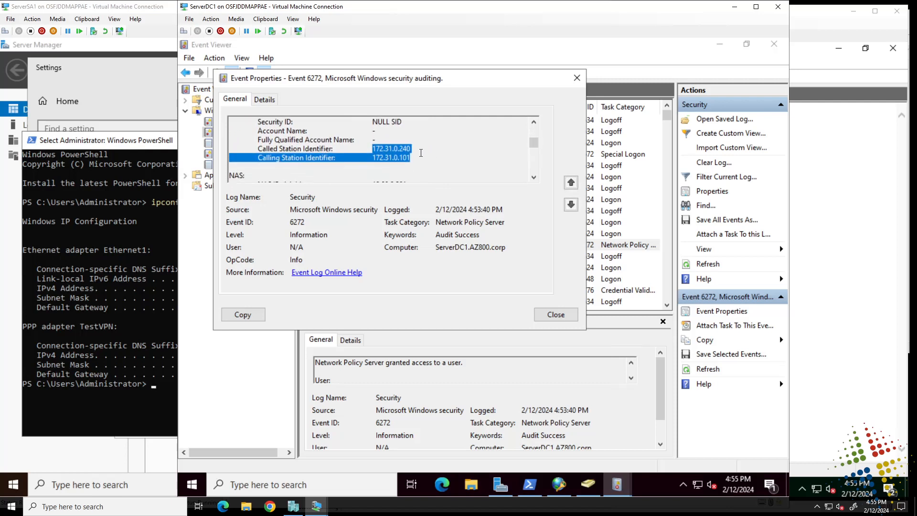
Step: Check called station 172.31.0.240 and calling station 172.31.0.101, close the event, disconnect TestVPN
left_click(414, 148)
double_click(404, 149)
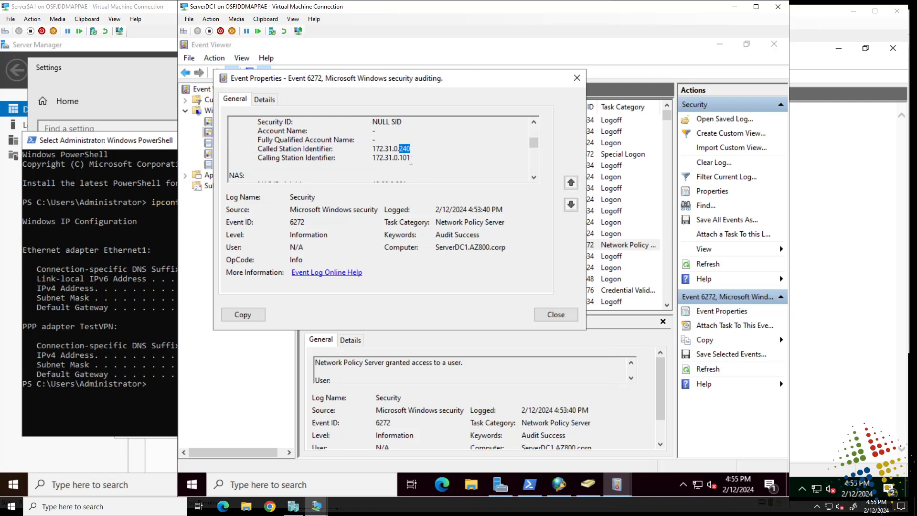
double_click(405, 158)
left_click_drag(387, 158, 373, 158)
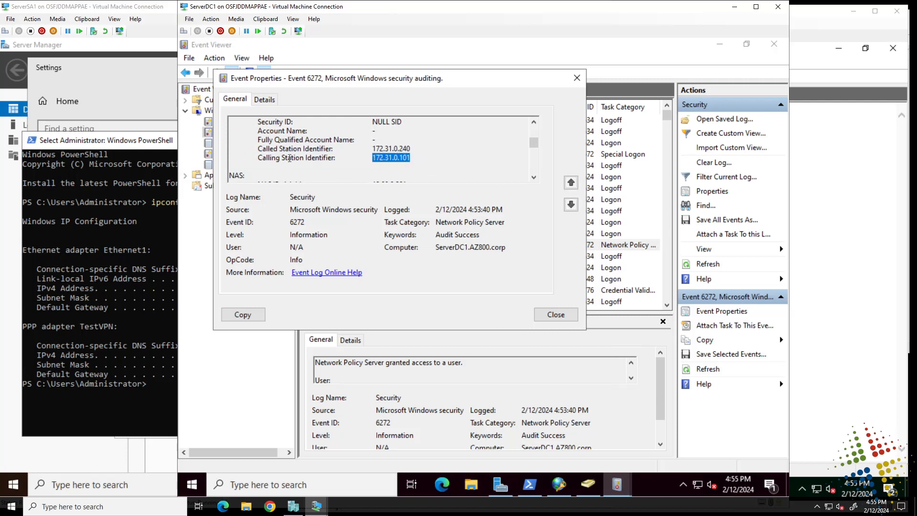
left_click_drag(369, 147, 414, 147)
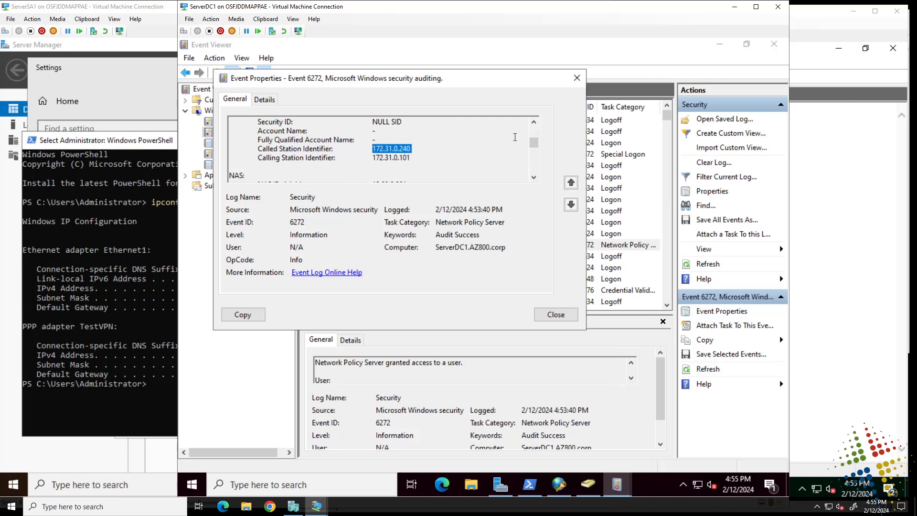
left_click_drag(533, 142, 529, 179)
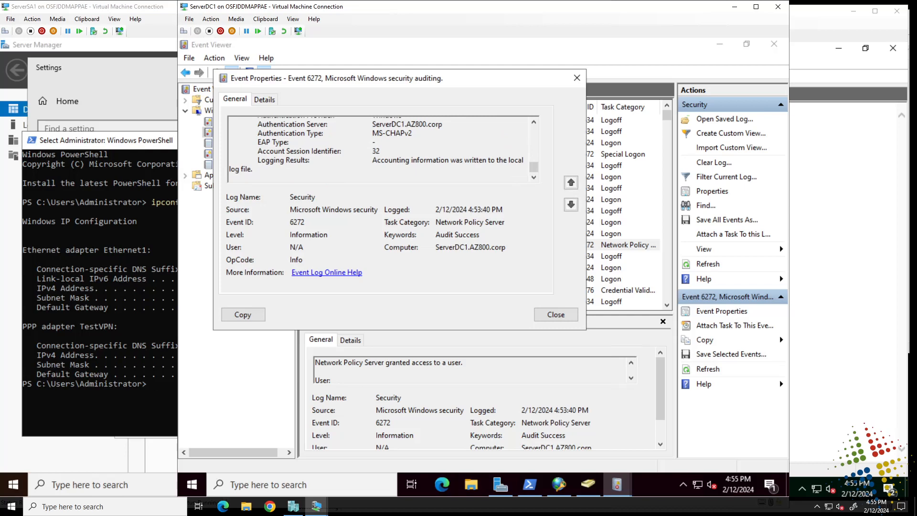
left_click(550, 315)
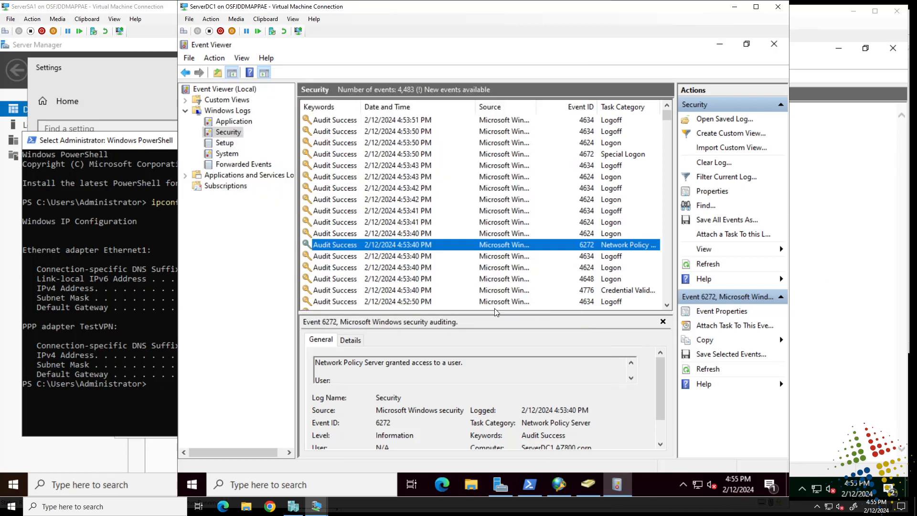
left_click(118, 70)
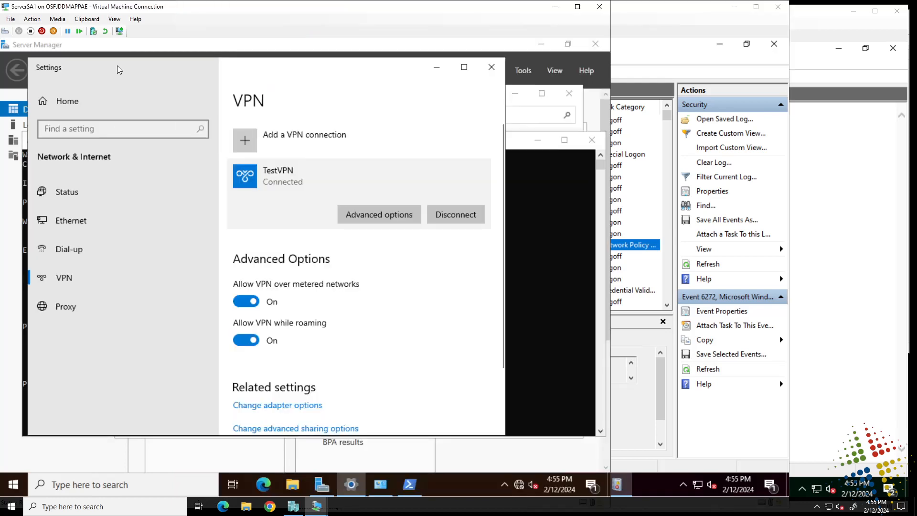
left_click(460, 217)
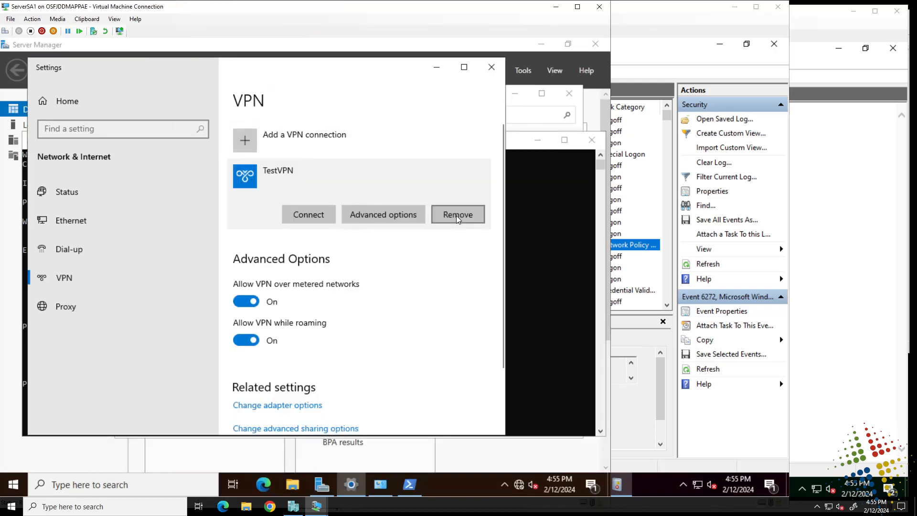